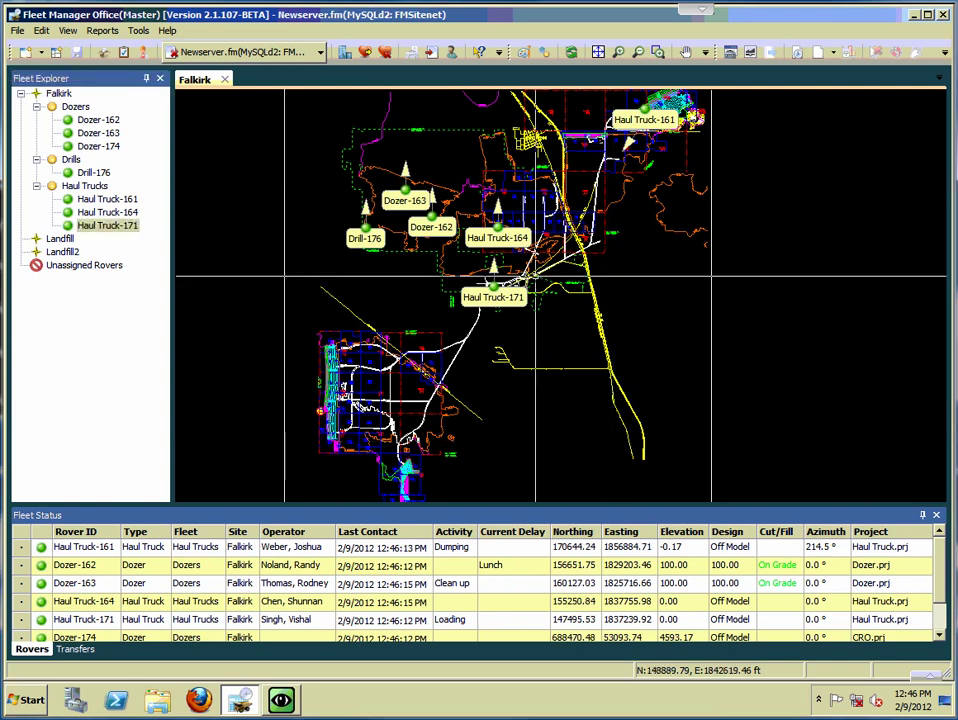
Examine the rover positions on the Falkirk site map, closing in on Haul Truck-164 until its machine outline can be seen
scroll(537, 284, "down", 2)
scroll(535, 275, "up", 1)
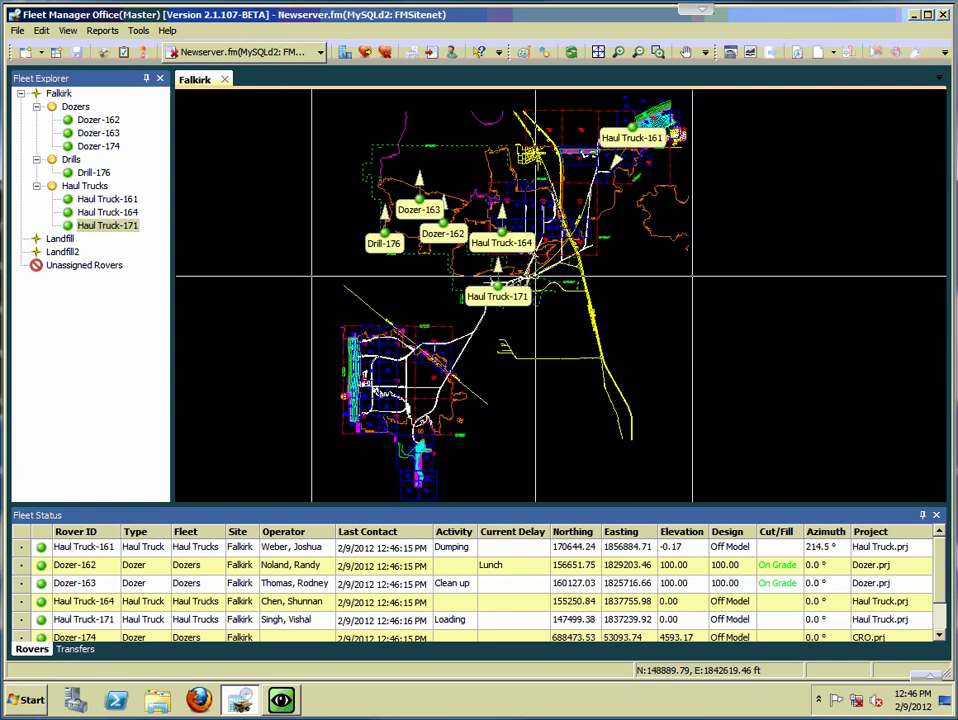
scroll(535, 275, "up", 2)
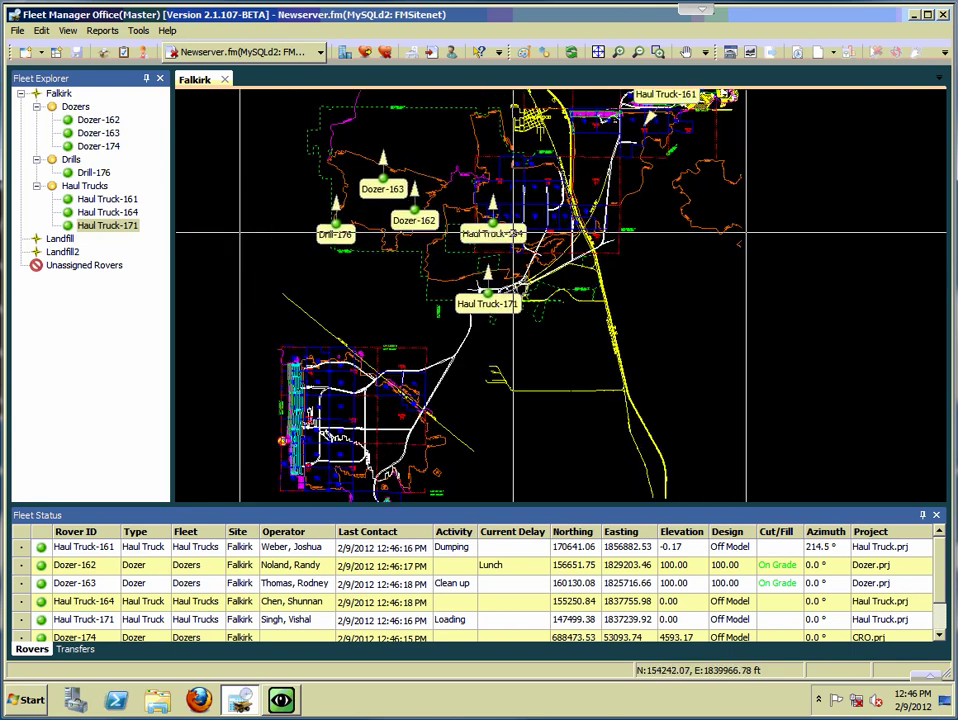
scroll(470, 250, "down", 1)
scroll(400, 240, "up", 1)
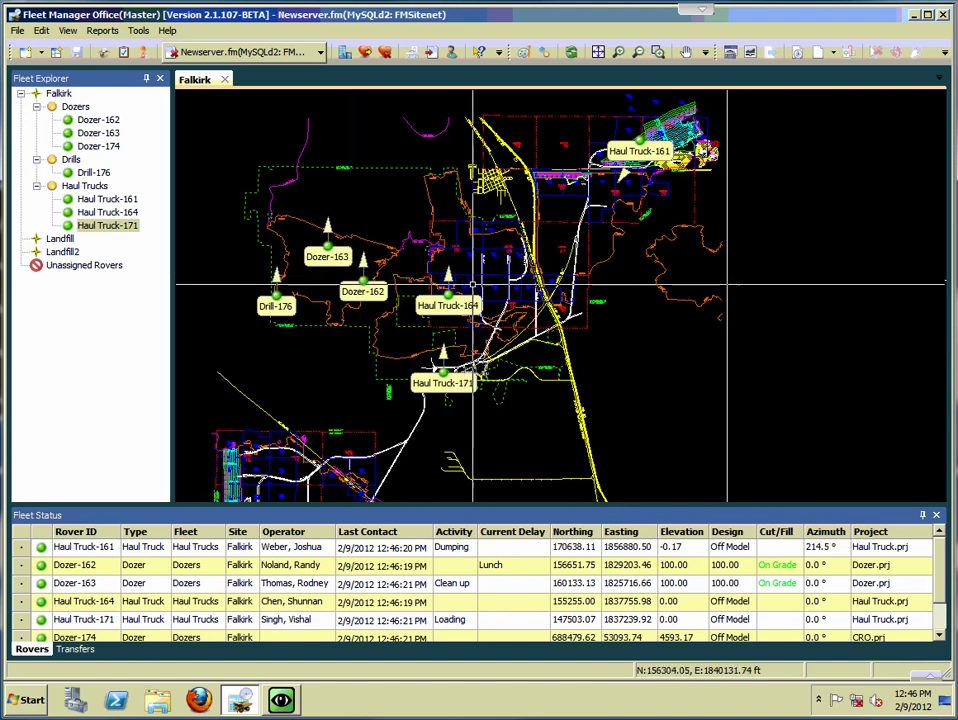
left_click_drag(508, 283, 472, 296)
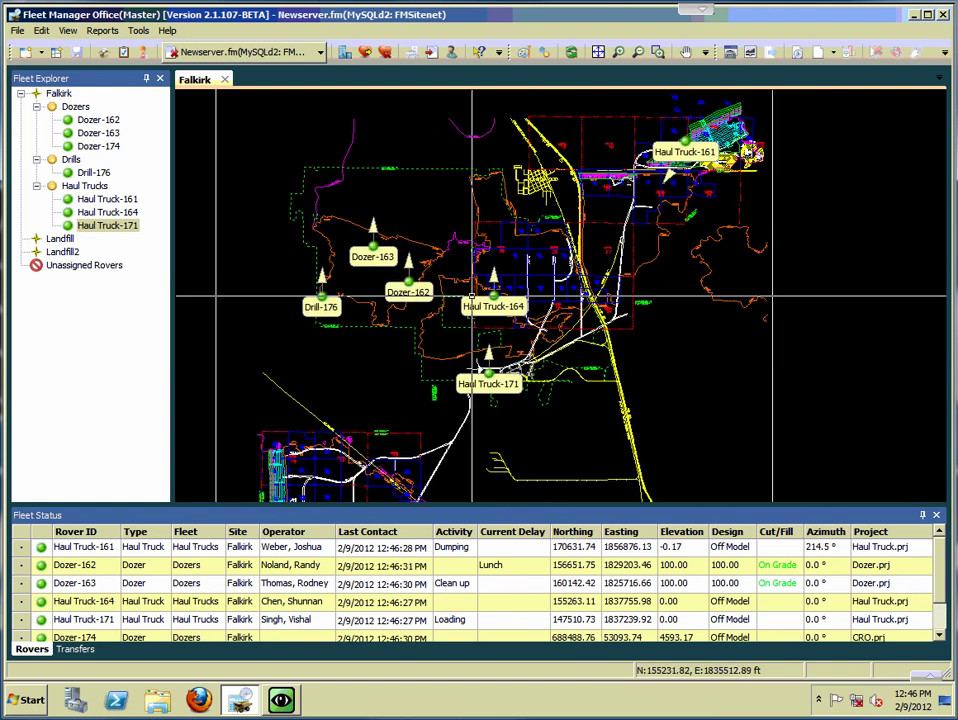
scroll(472, 296, "up", 5)
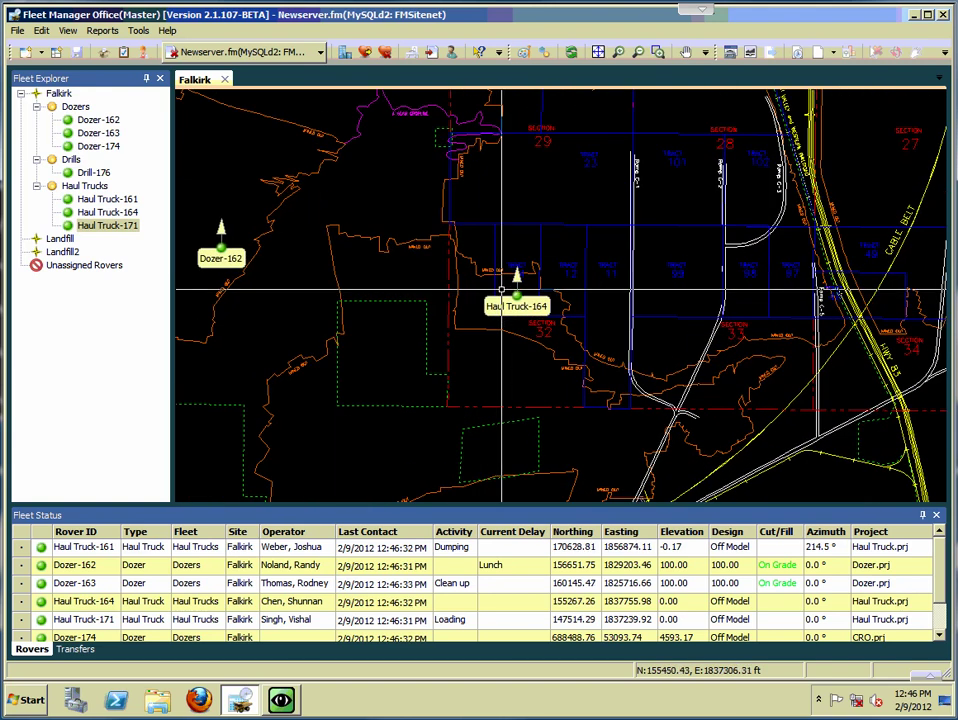
scroll(519, 298, "up", 4)
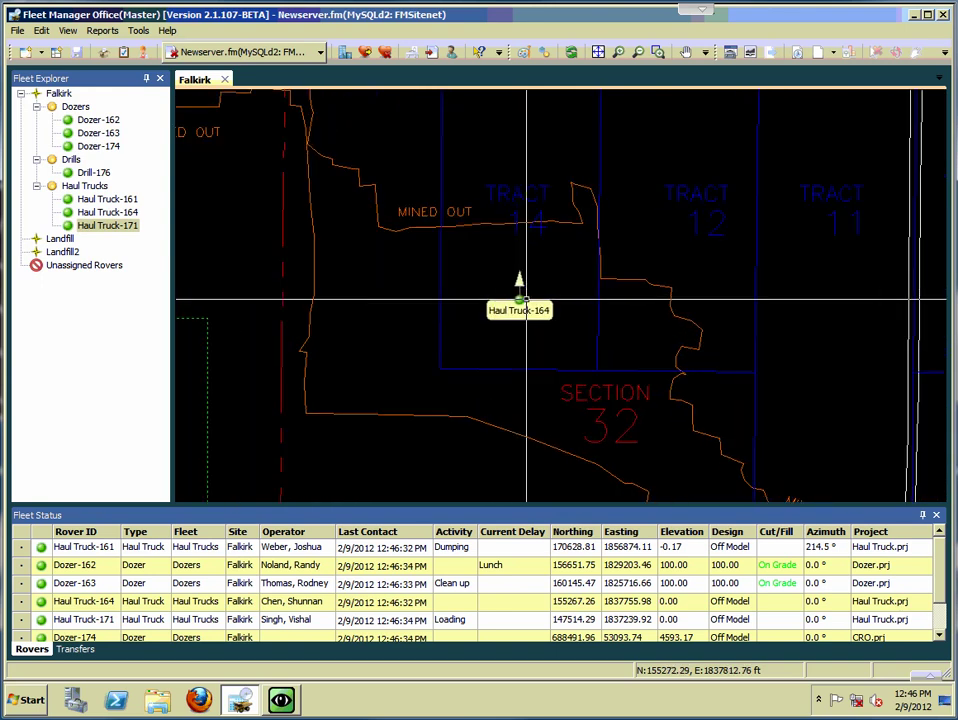
scroll(519, 298, "up", 4)
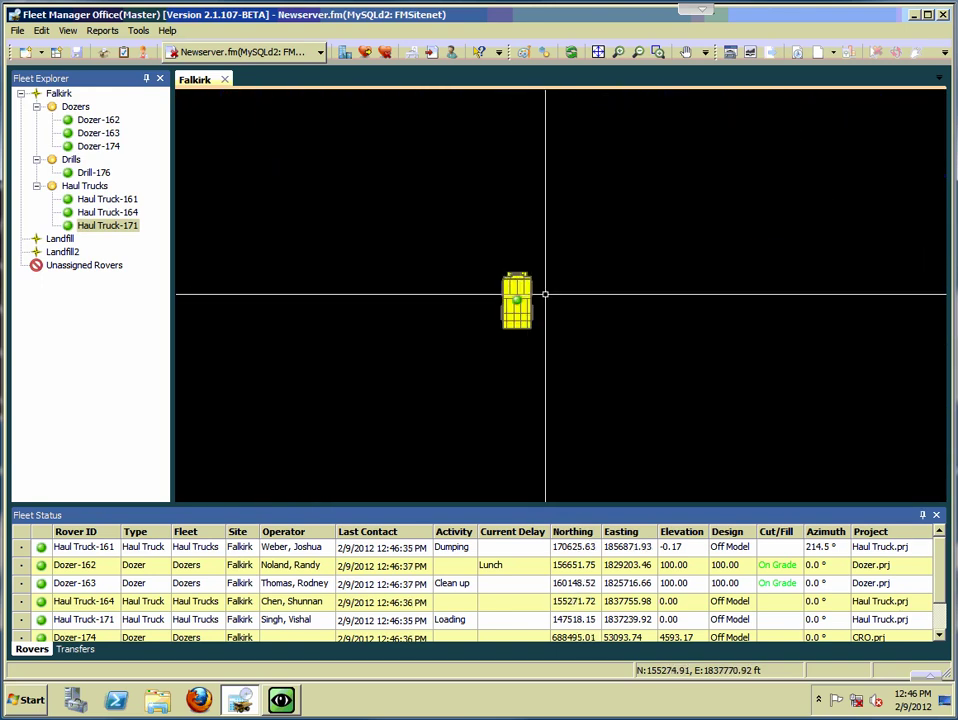
Open the information window for Dozer-162 on the map and read through its rover, fleet, site and position details
scroll(548, 291, "down", 4)
scroll(568, 298, "down", 5)
scroll(568, 298, "down", 4)
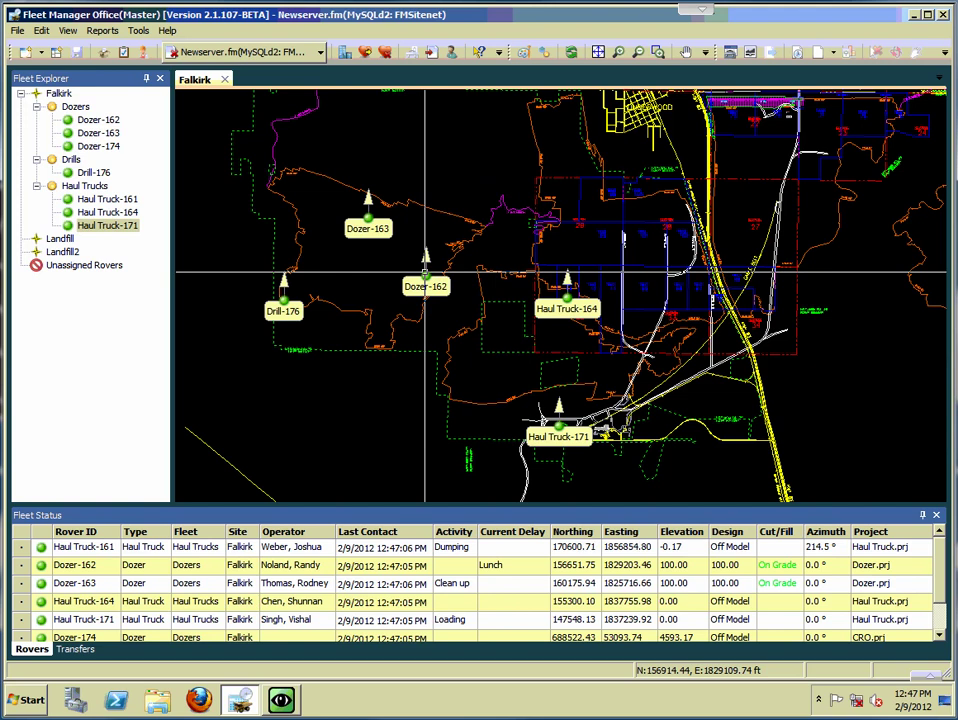
left_click(425, 271)
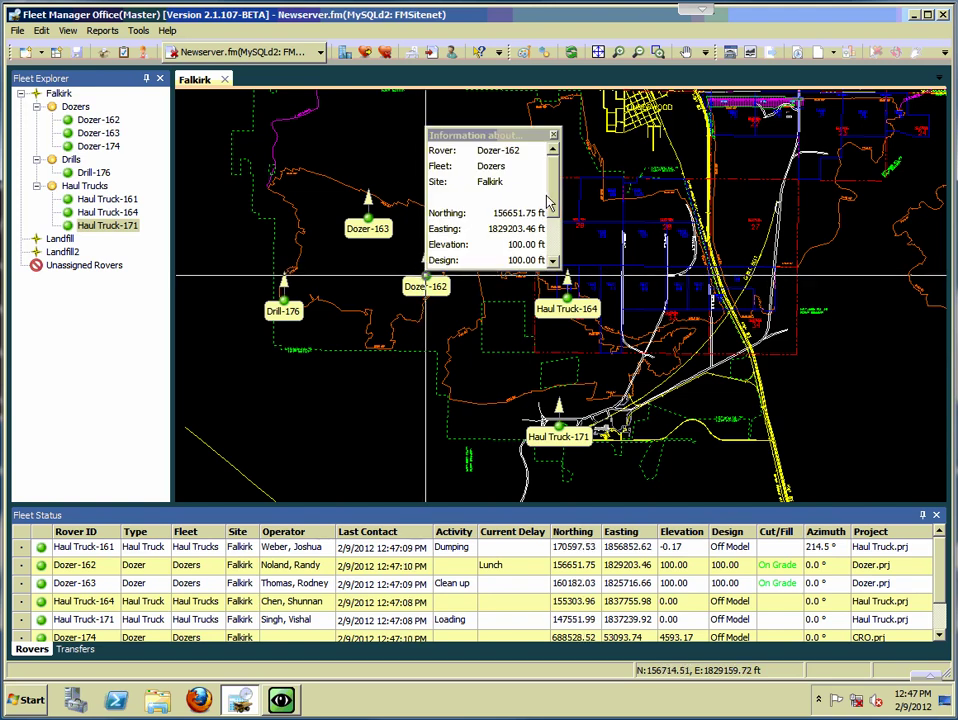
left_click(555, 205)
scroll(555, 205, "down", 3)
scroll(555, 190, "up", 2)
scroll(555, 190, "up", 1)
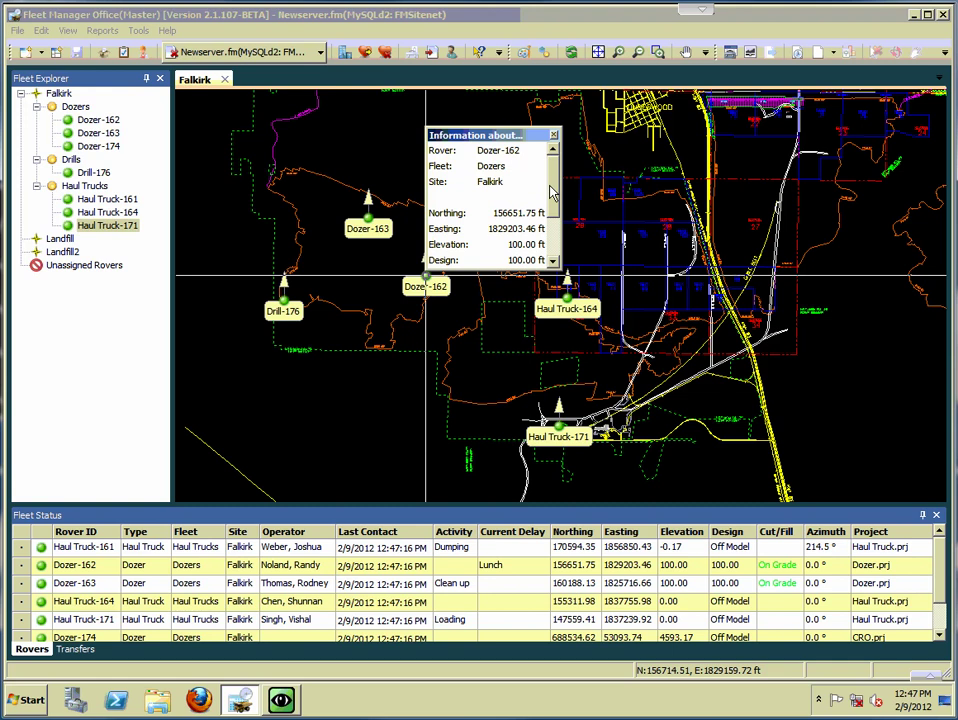
left_click(553, 134)
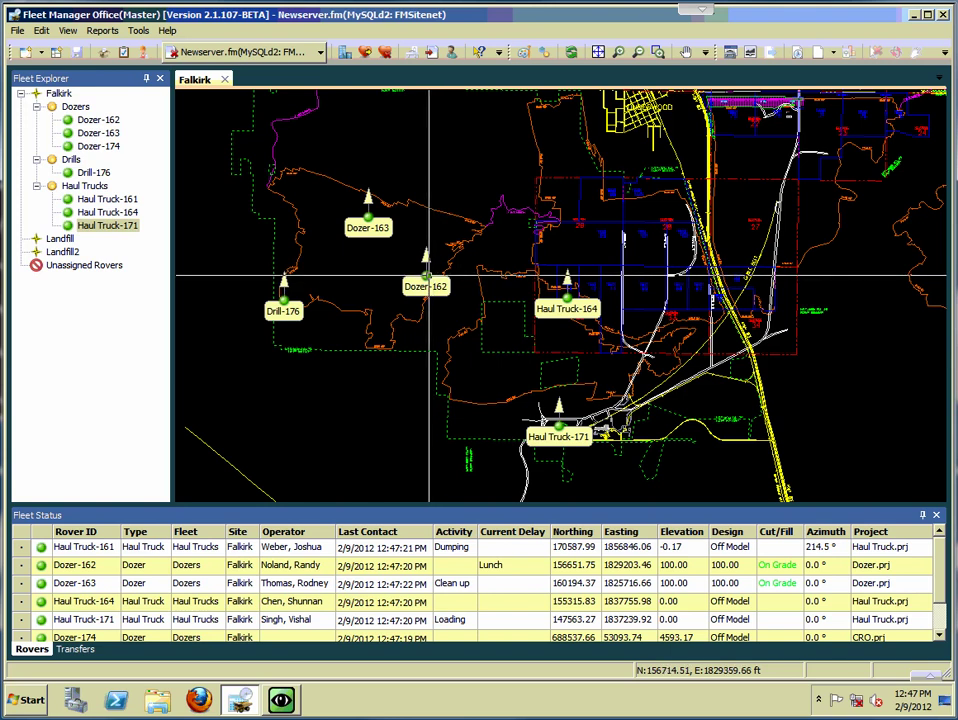
left_click(427, 273)
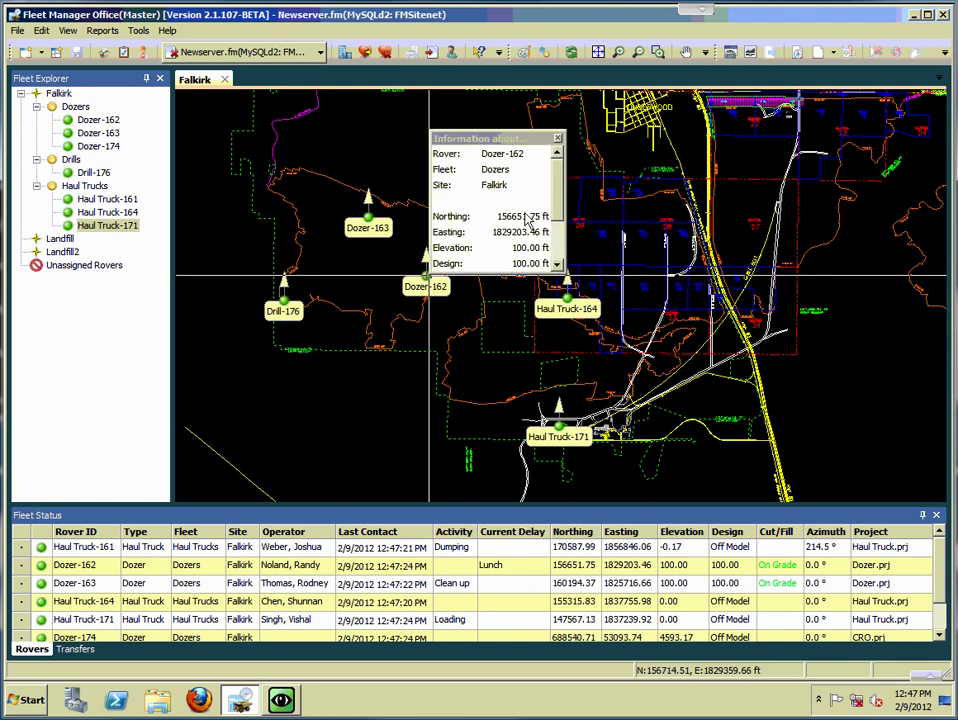
left_click_drag(557, 204, 551, 236)
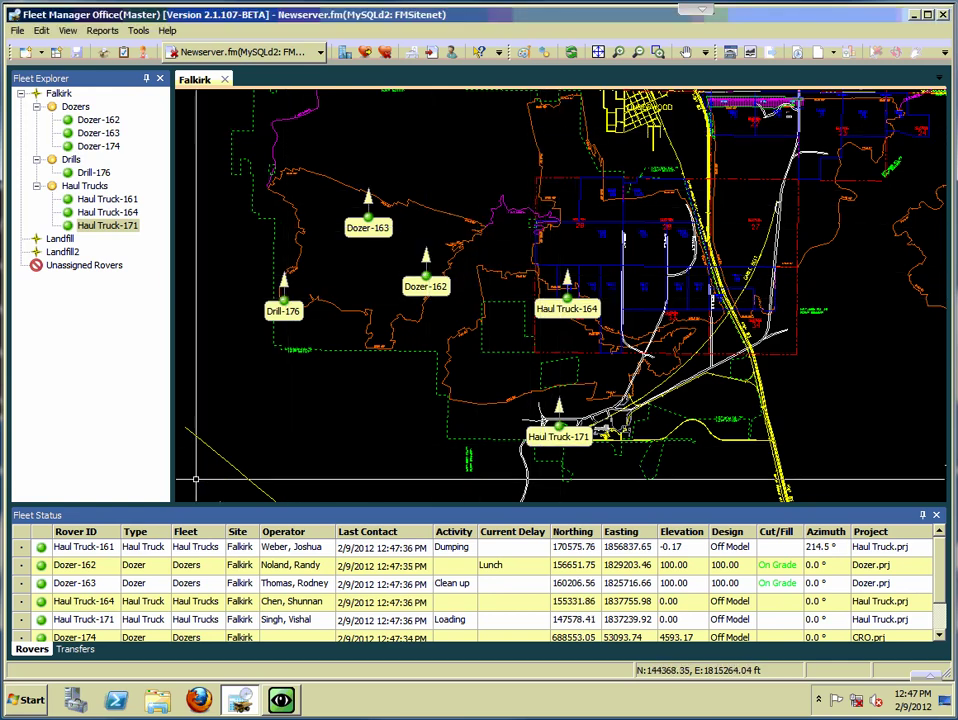
Highlight the Haul Truck-161, Dozer-162 and Dozer-163 rows in turn in the fleet status list, ending on Haul Truck-161
left_click(77, 548)
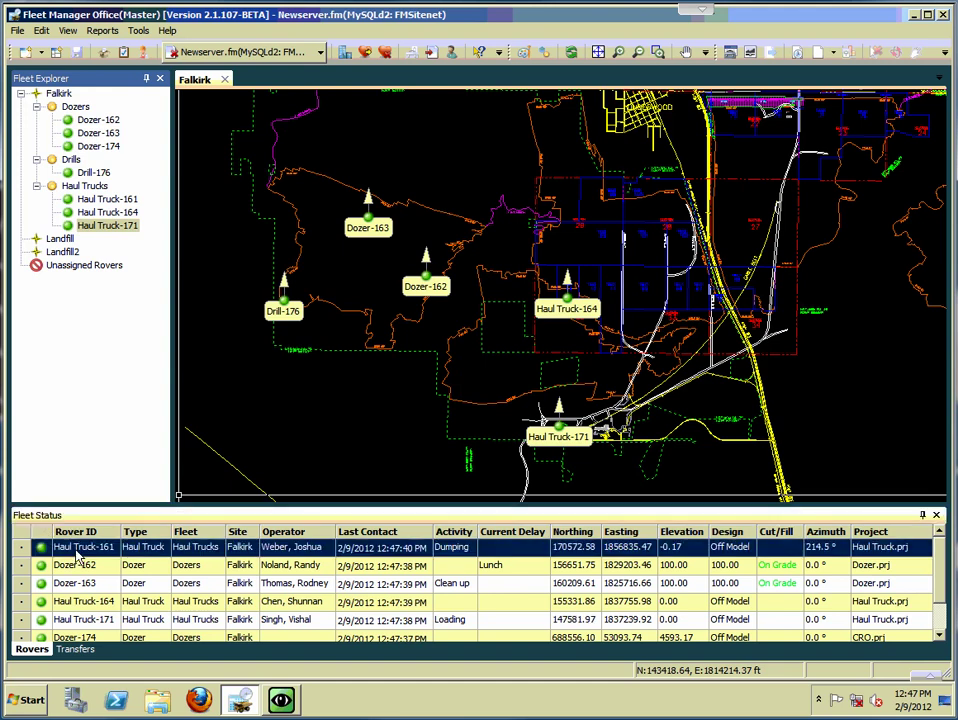
left_click(80, 566)
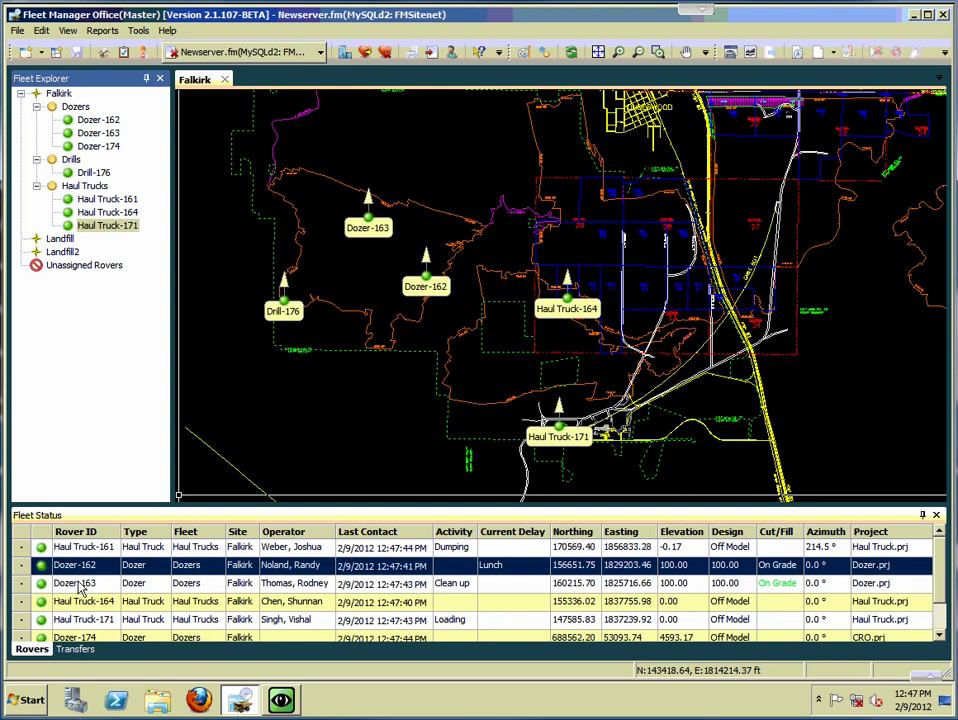
left_click(78, 589)
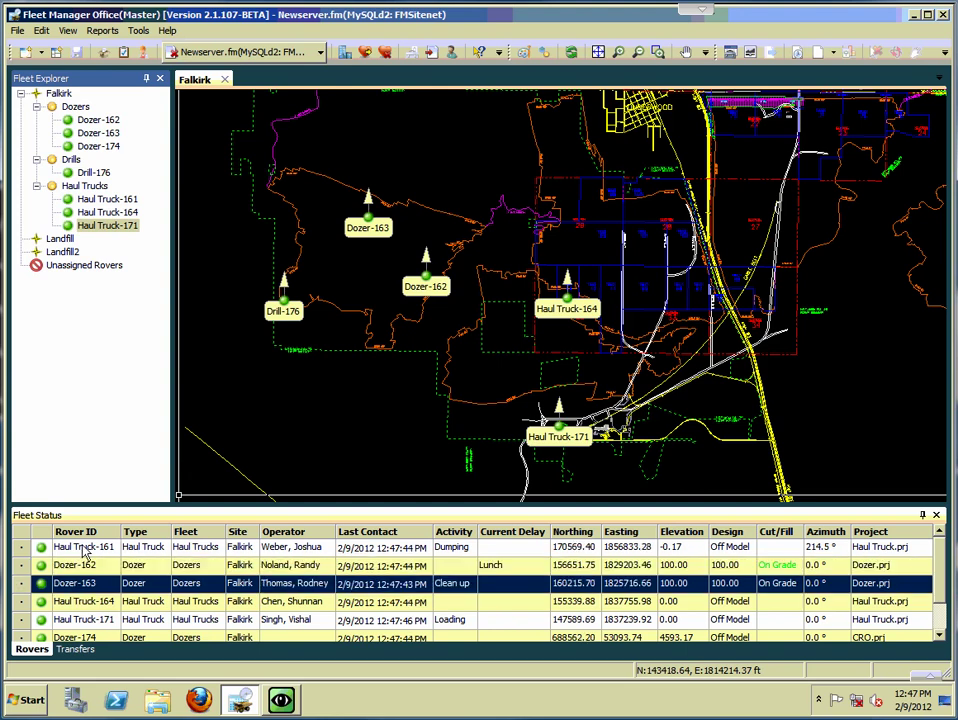
left_click(84, 548)
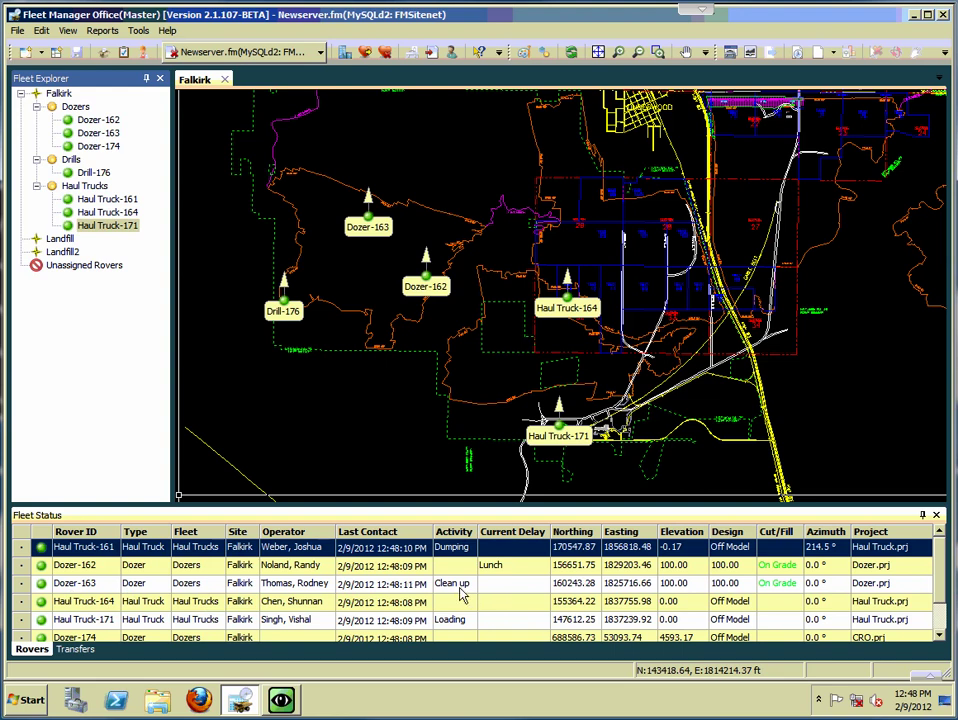
Review the activity, current delay, northing, easting and elevation of all rovers in the fleet status list, highlighting Dozer-162 for its delay
scroll(465, 627, "down", 1)
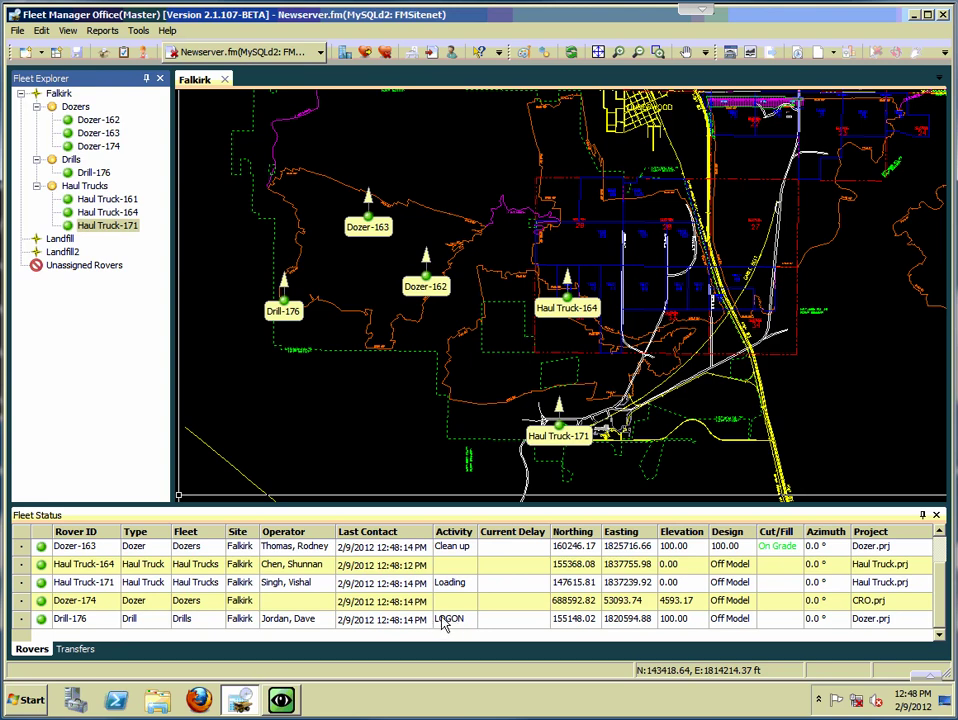
scroll(455, 622, "up", 1)
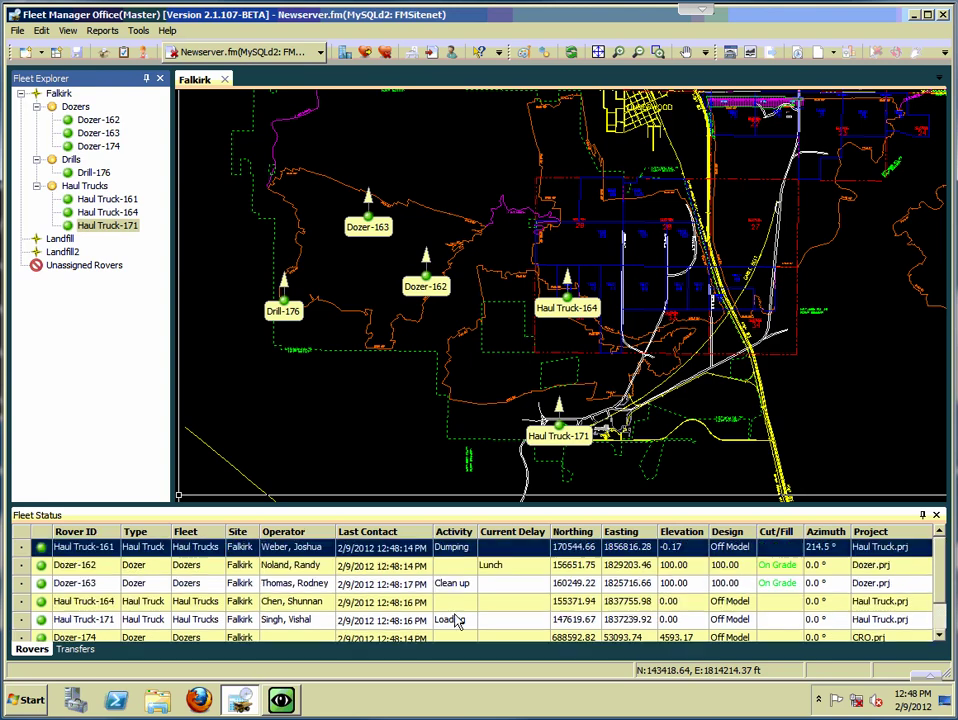
left_click(520, 565)
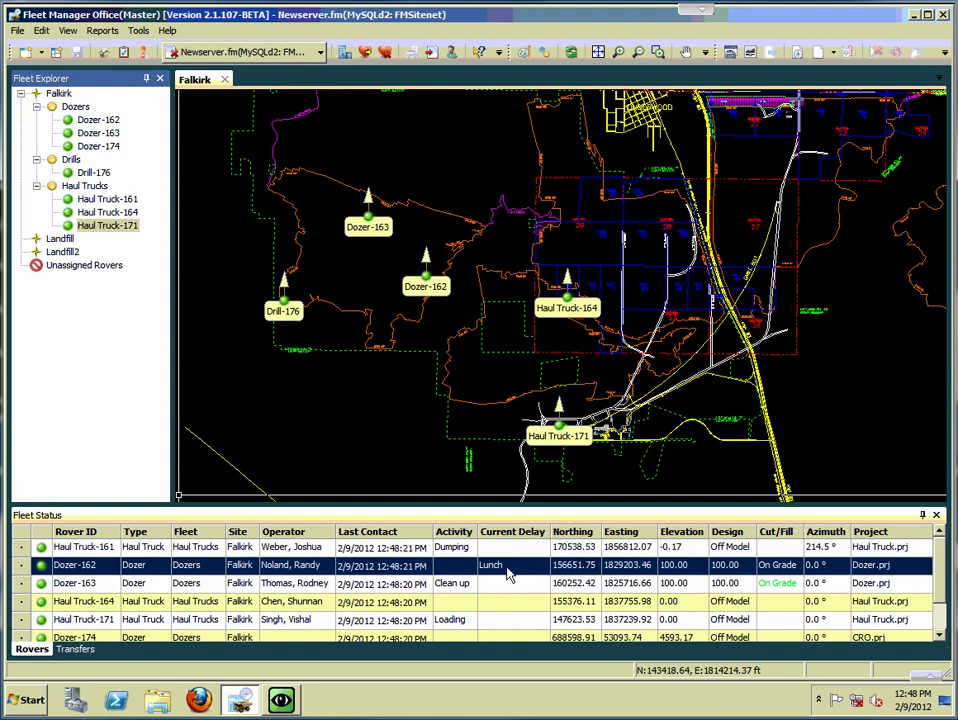
scroll(558, 598, "down", 1)
scroll(562, 600, "up", 1)
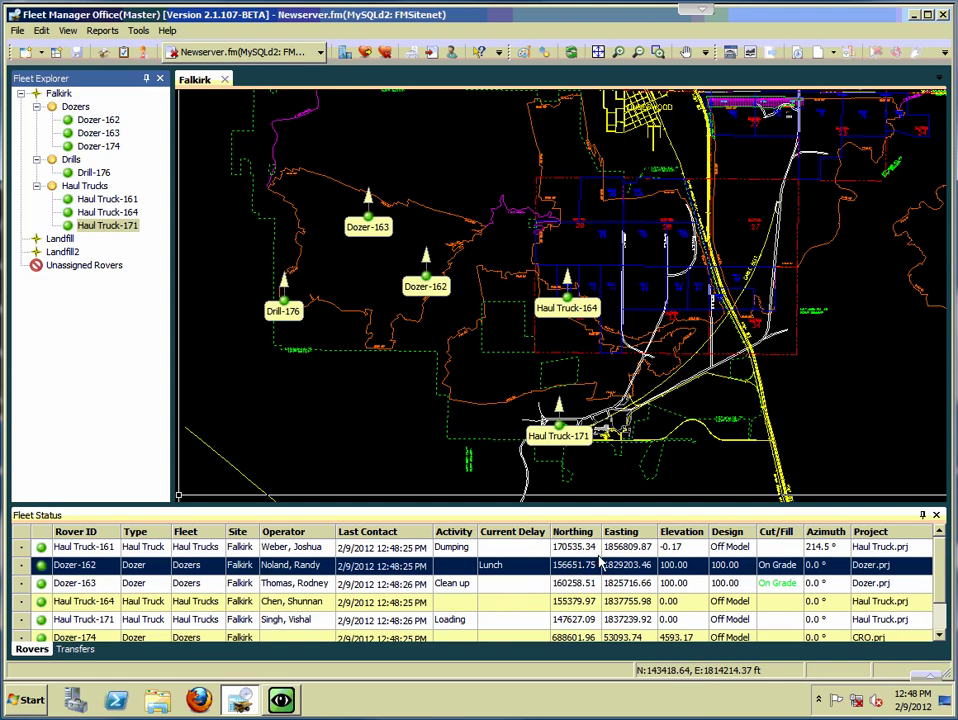
scroll(673, 600, "down", 1)
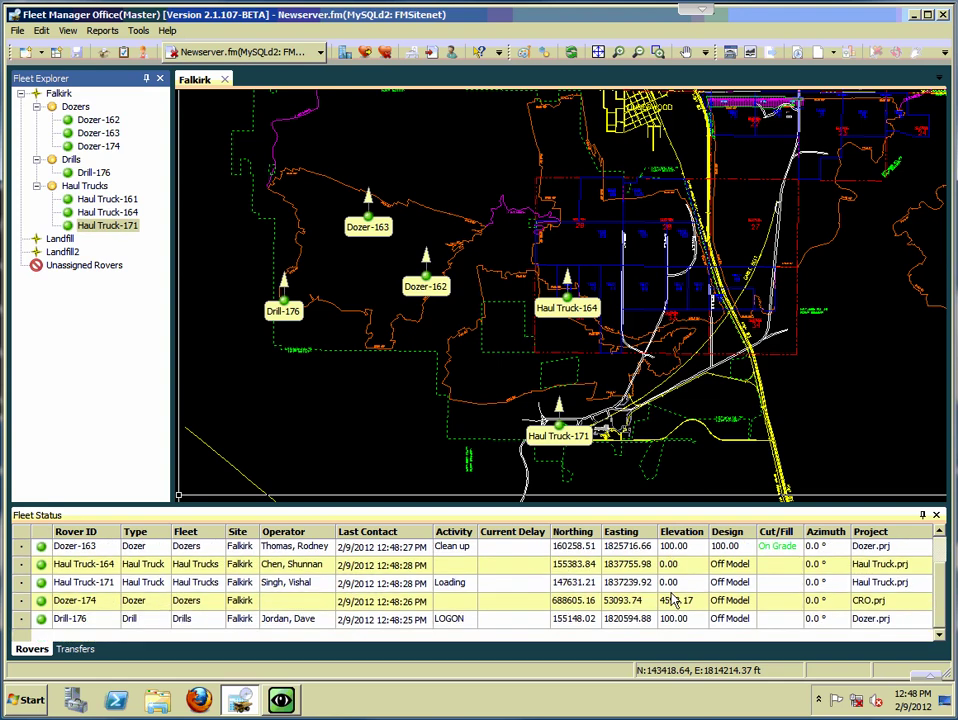
scroll(673, 600, "up", 1)
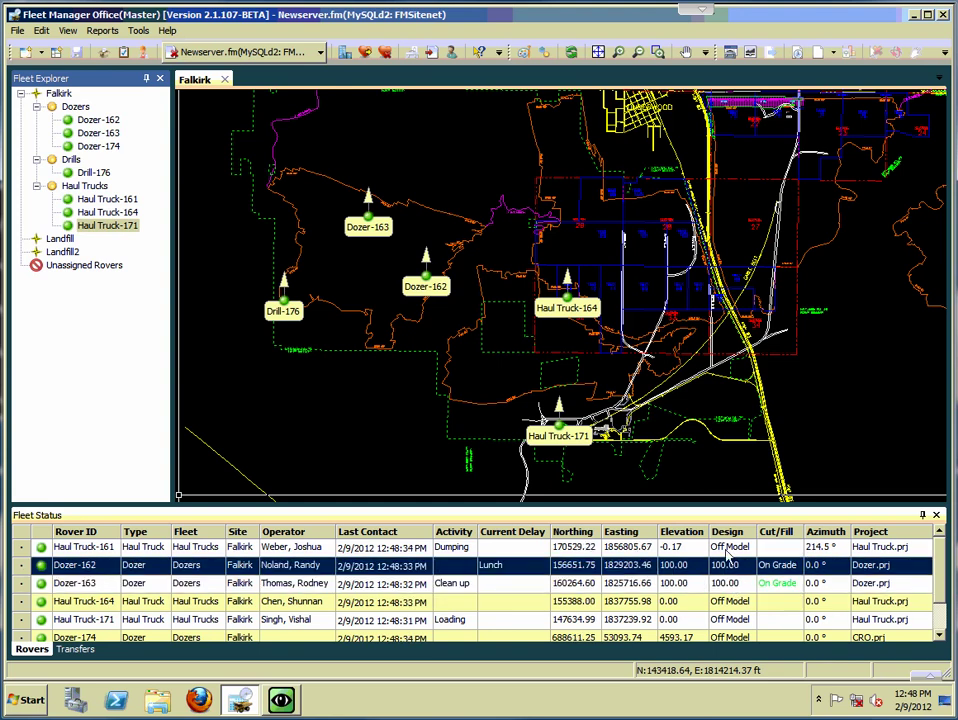
Compare the design, cut/fill, azimuth and project entries of the rovers, highlighting Haul Truck-164, Haul Truck-161, Dozer-162 and Dozer-163
key("Up")
left_click(732, 604)
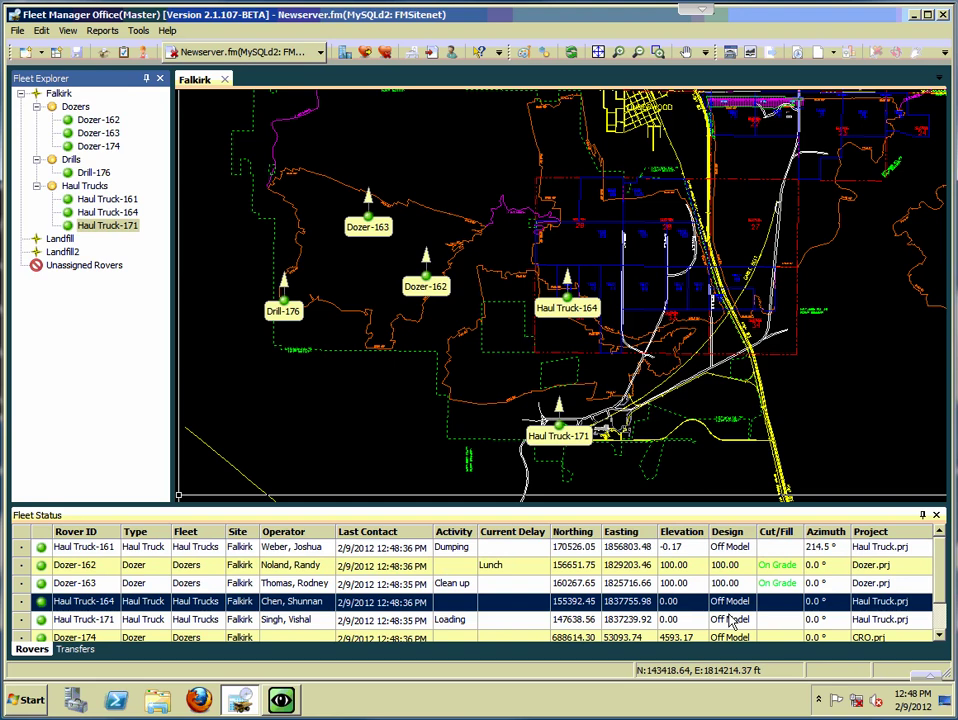
key("Down")
left_click(727, 548)
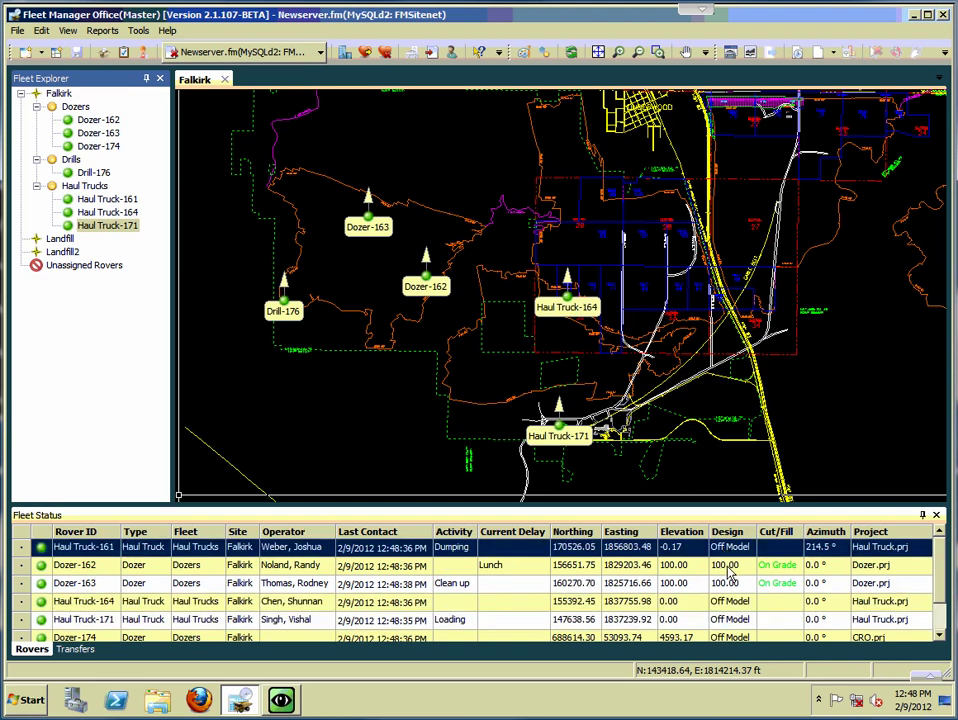
left_click(730, 565)
left_click(721, 586)
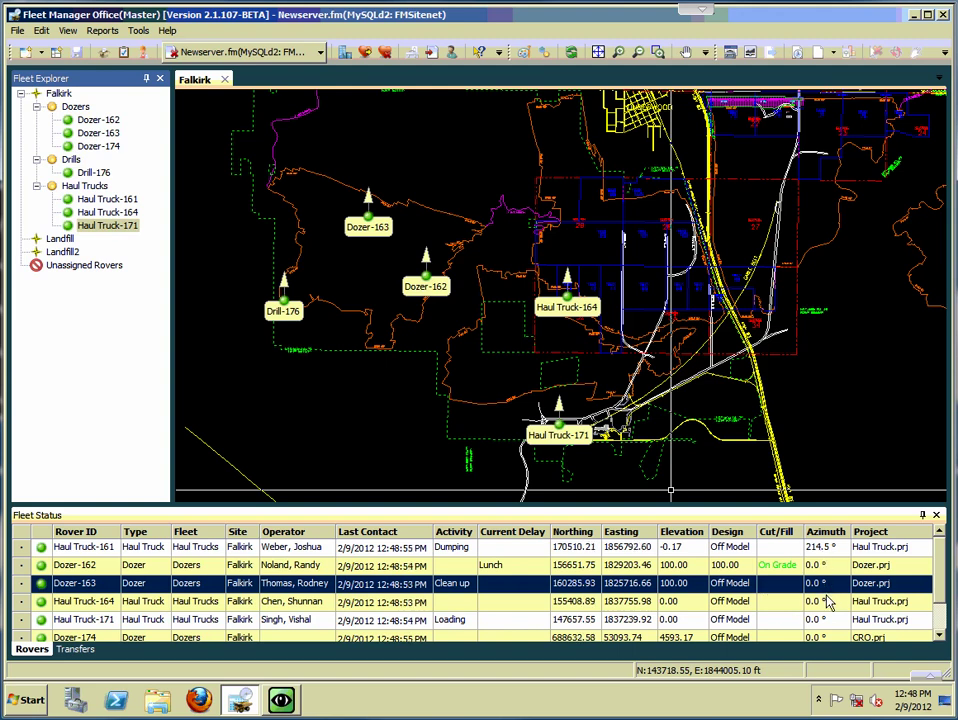
scroll(940, 593, "down", 1)
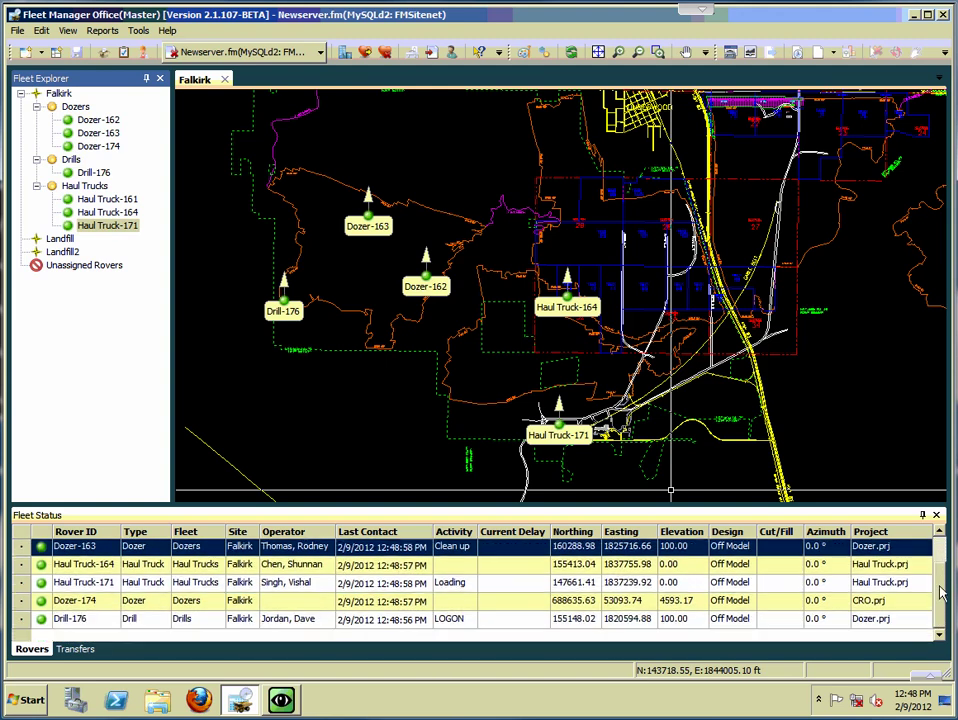
scroll(940, 593, "up", 1)
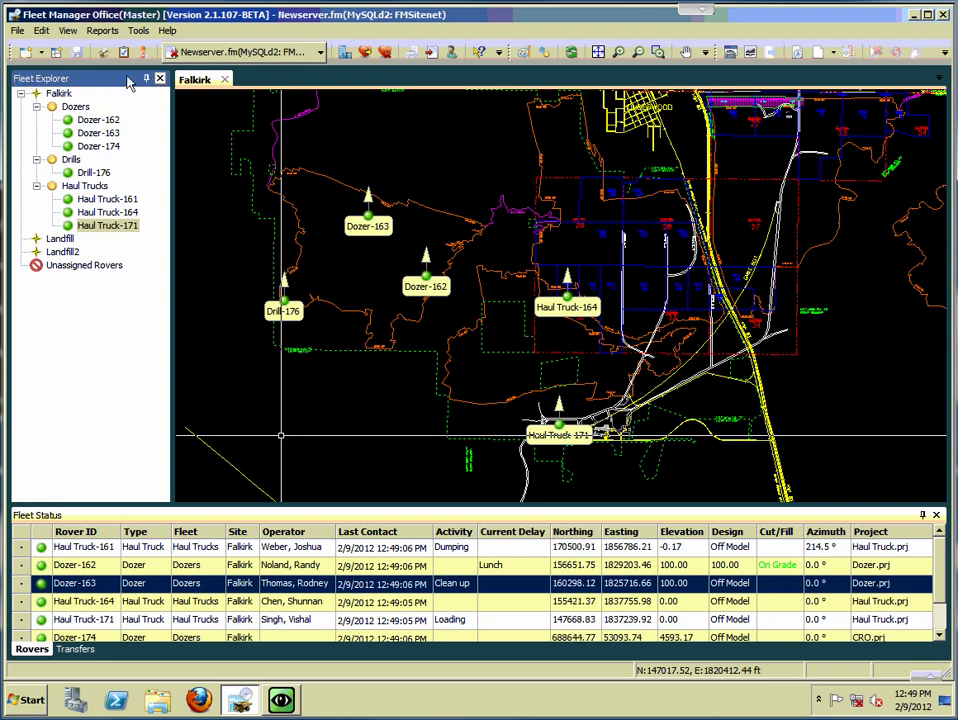
Highlight the Falkirk and Landfill2 sites in the fleet tree, ending with Falkirk selected
left_click(60, 94)
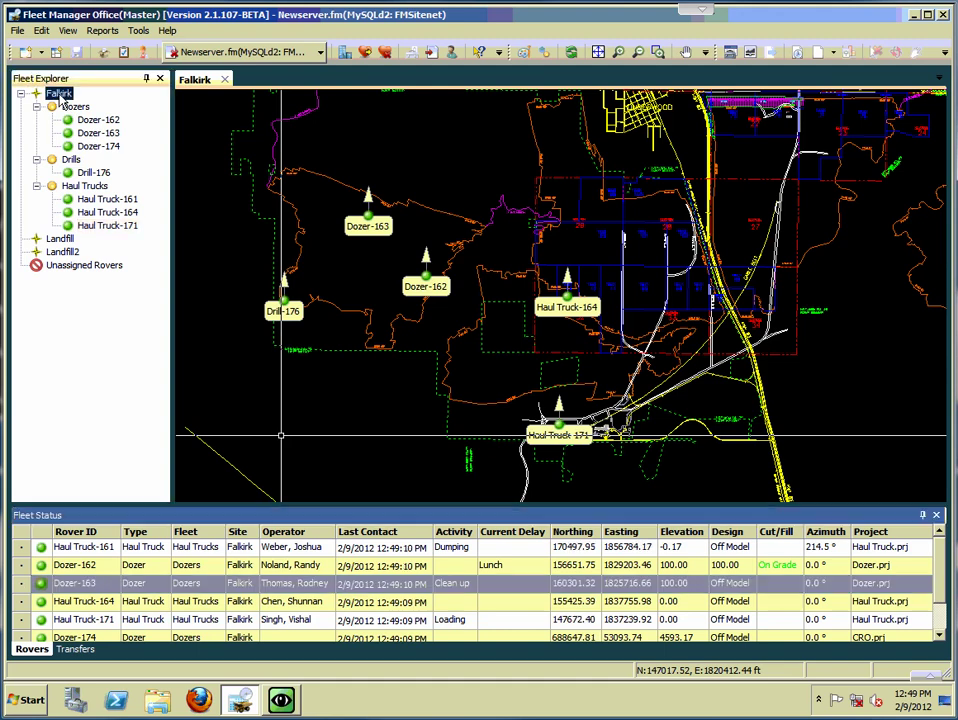
left_click(63, 252)
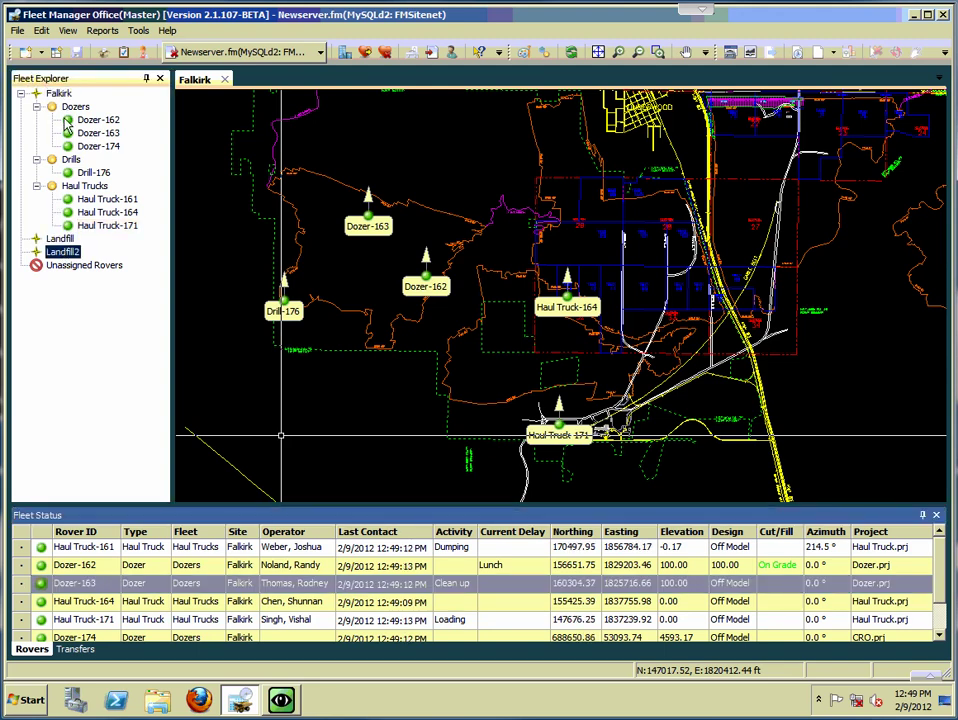
left_click(59, 94)
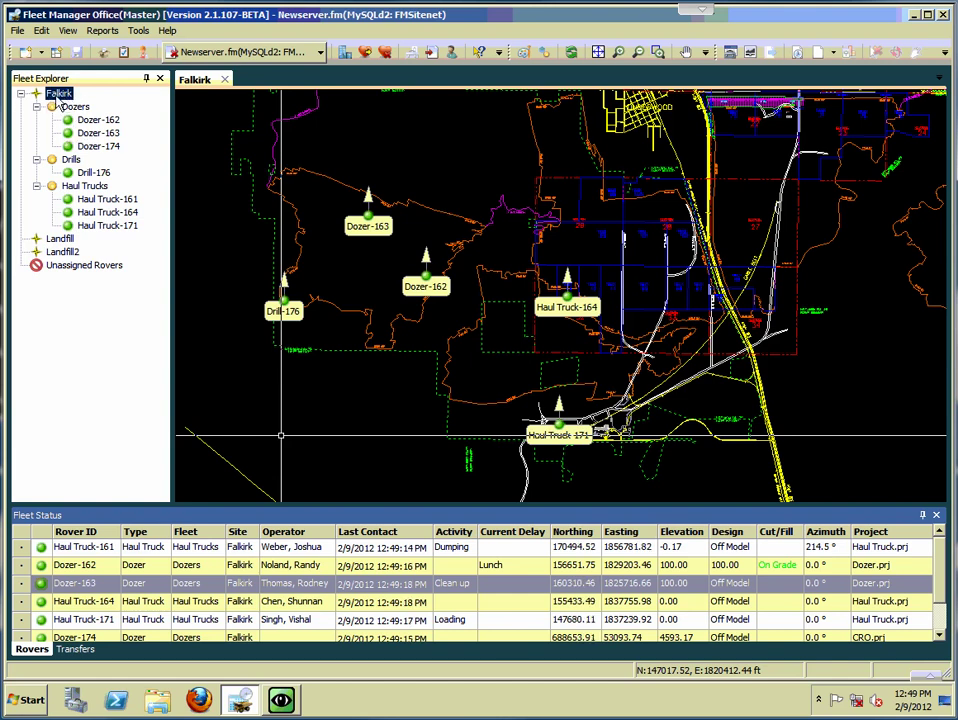
Go through the Dozers, Drills and Haul Trucks fleets under the Falkirk site, ending with Haul Trucks selected
left_click(76, 107)
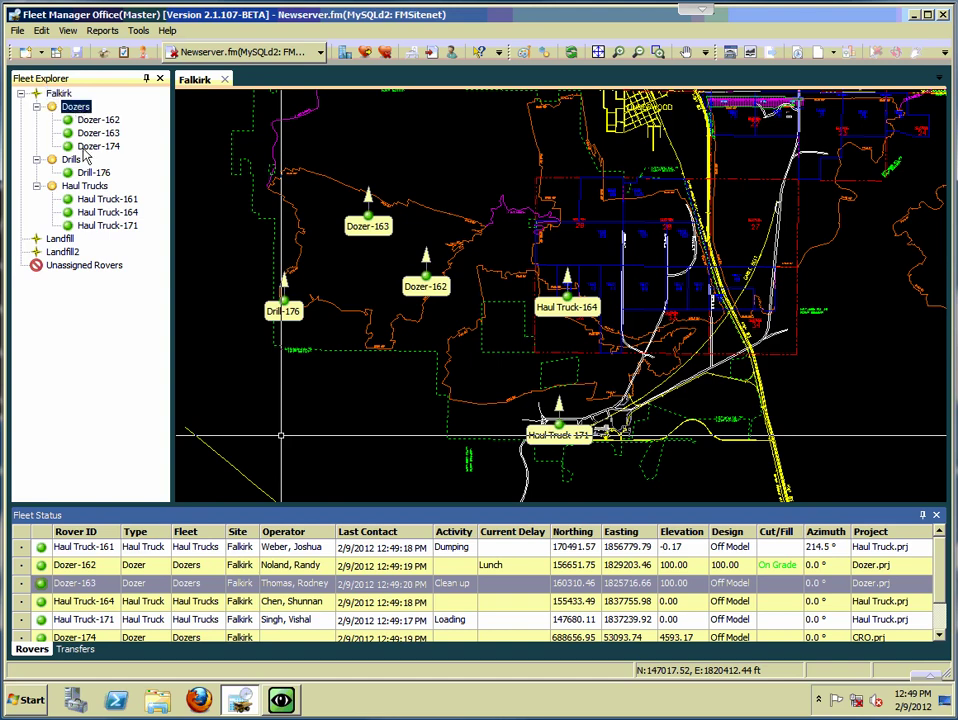
left_click(71, 160)
left_click(85, 187)
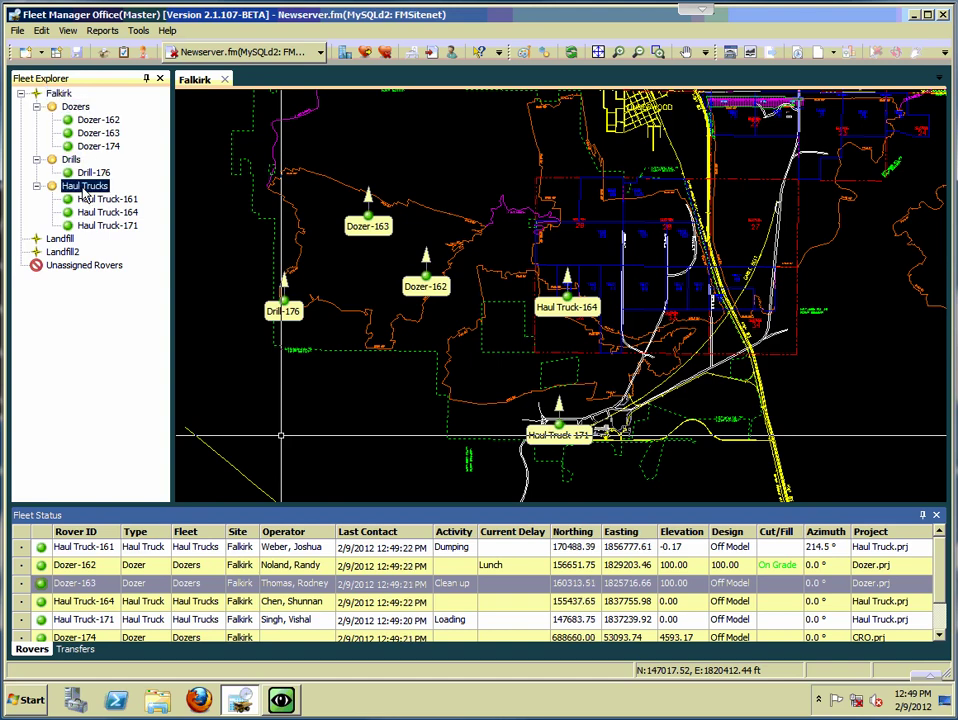
left_click(76, 107)
left_click(71, 161)
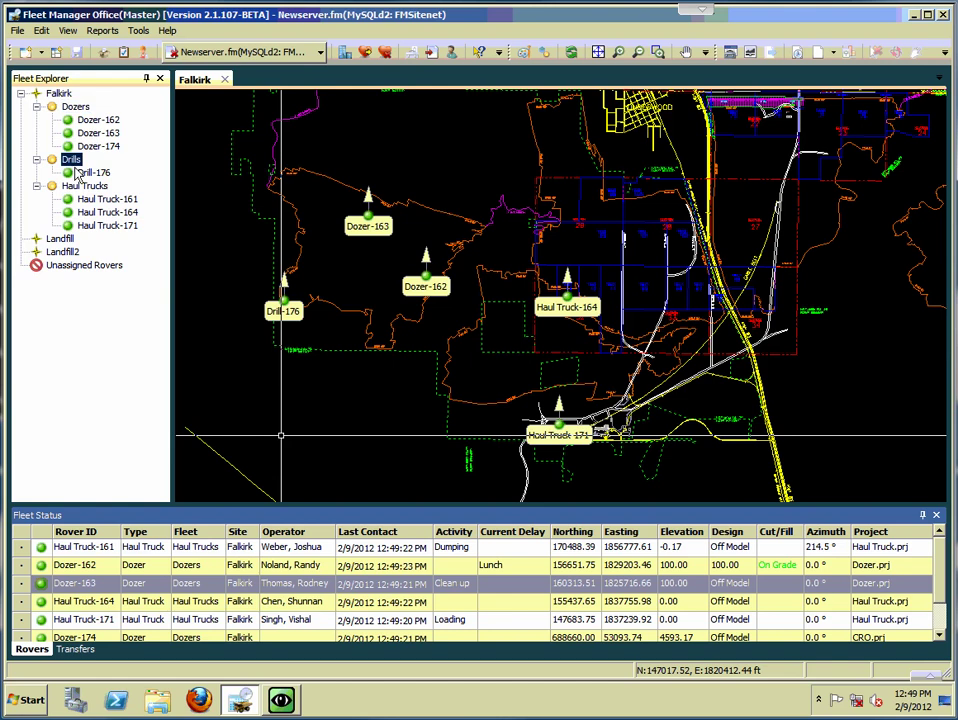
left_click(86, 187)
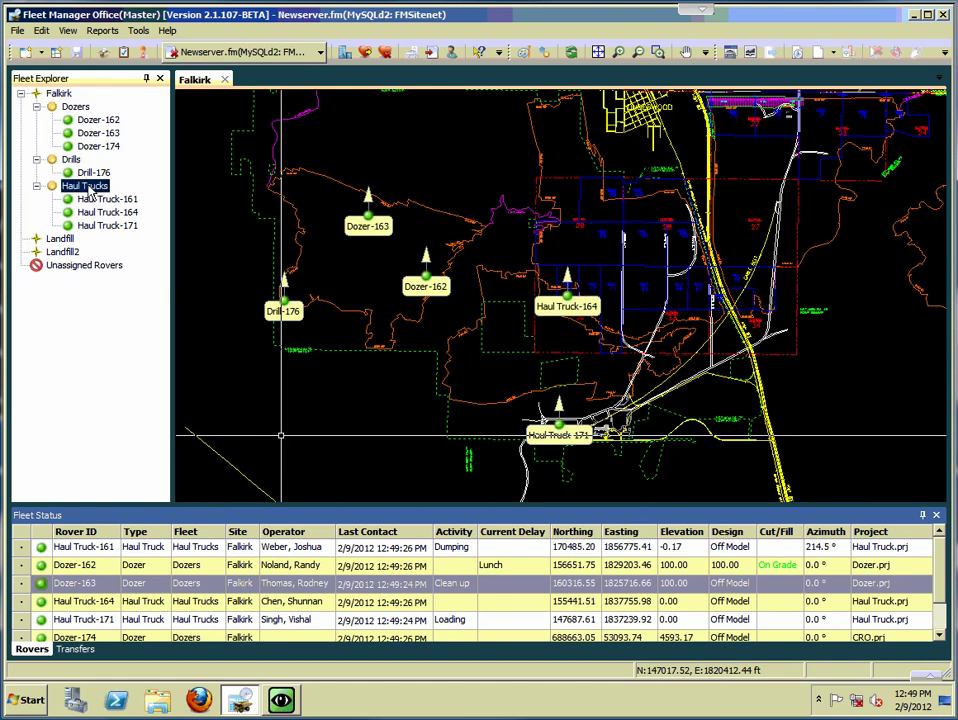
Go through the individual dozers, drill and haul trucks under Falkirk, and open the command list for Dozer-163 on the site map
left_click(82, 133)
left_click(78, 121)
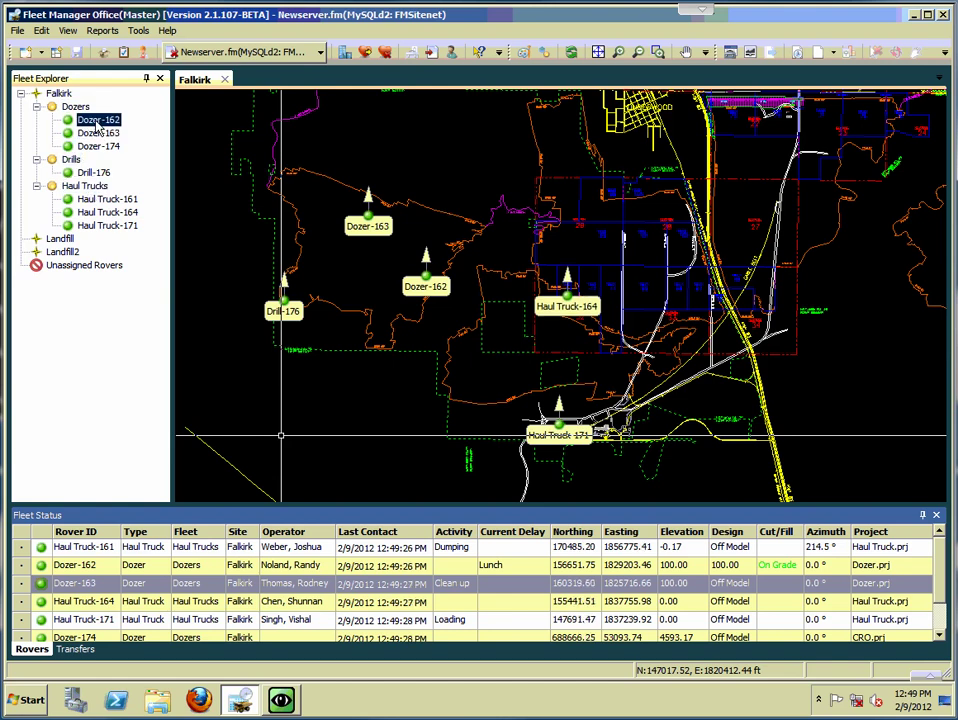
left_click(78, 134)
left_click(80, 147)
left_click(88, 173)
left_click(95, 200)
left_click(97, 213)
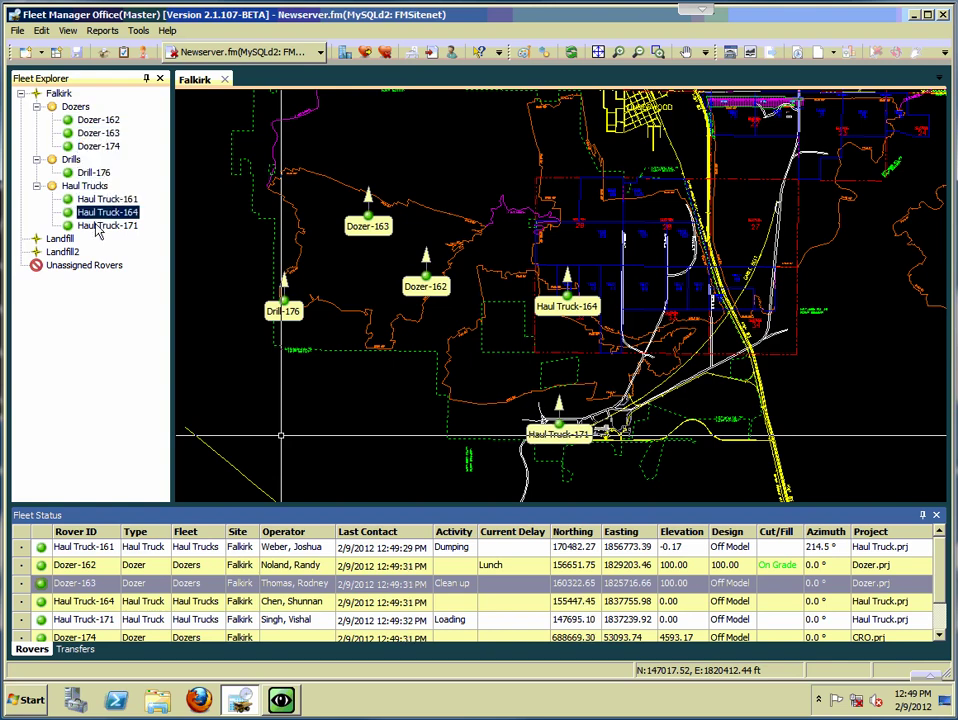
left_click(98, 226)
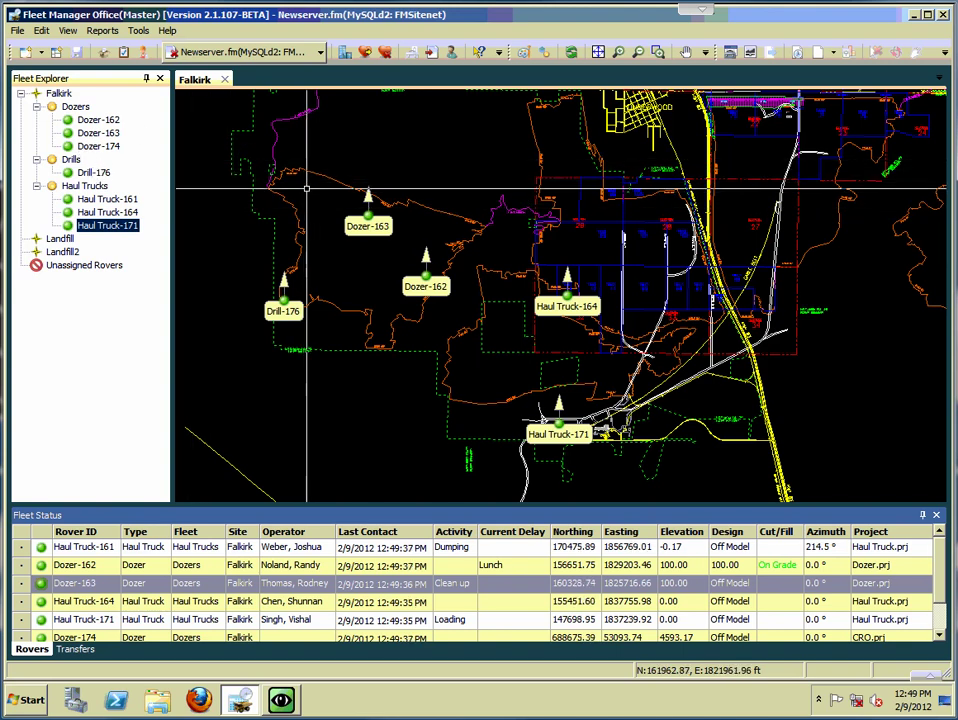
right_click(367, 215)
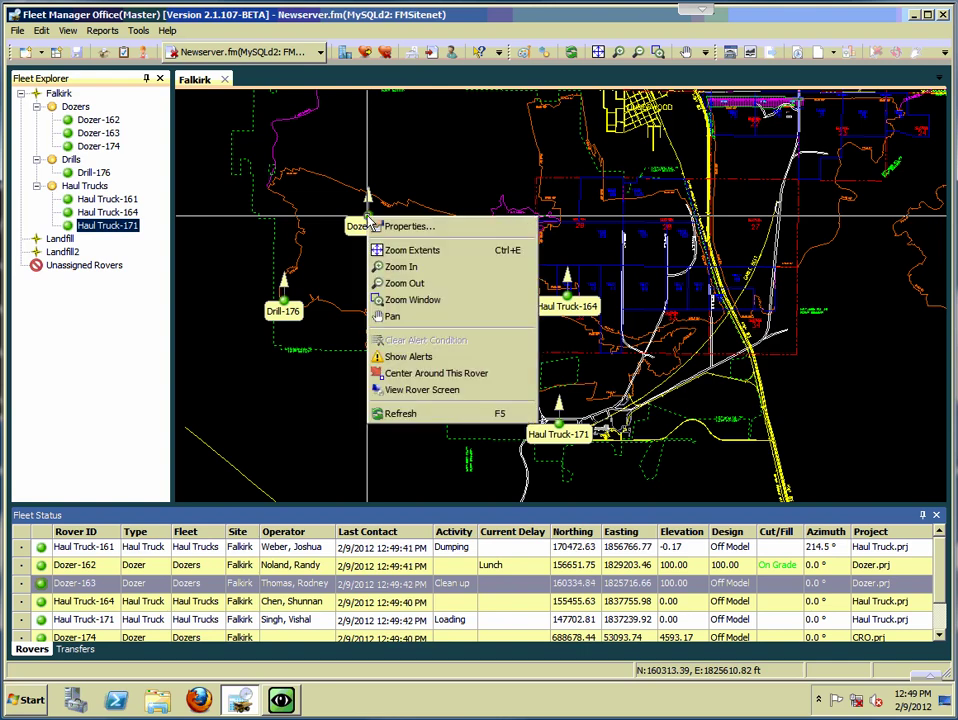
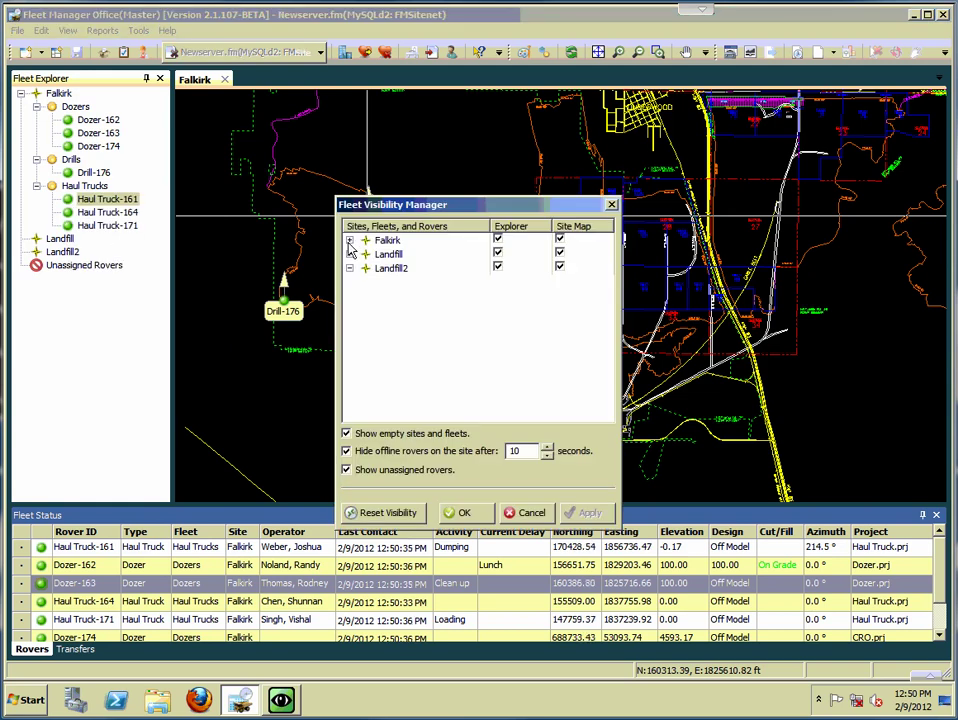
Hide the Landfill and Landfill2 sites and Falkirk's Drills fleet from the explorer tree, and check the Dozers and Haul Trucks fleets
left_click(498, 254)
left_click(498, 268)
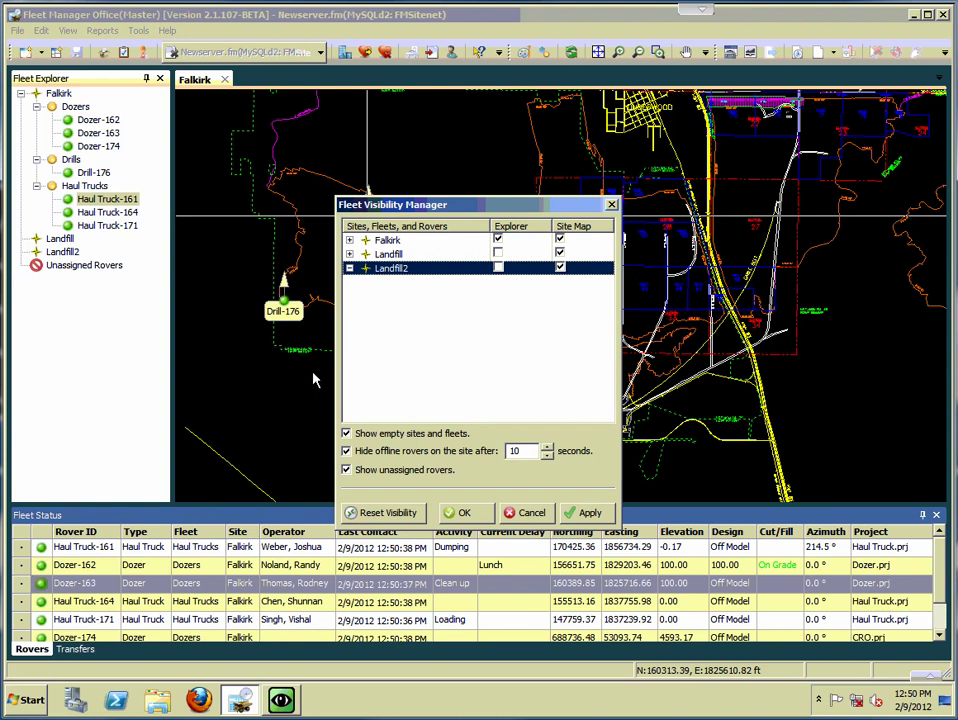
left_click(349, 240)
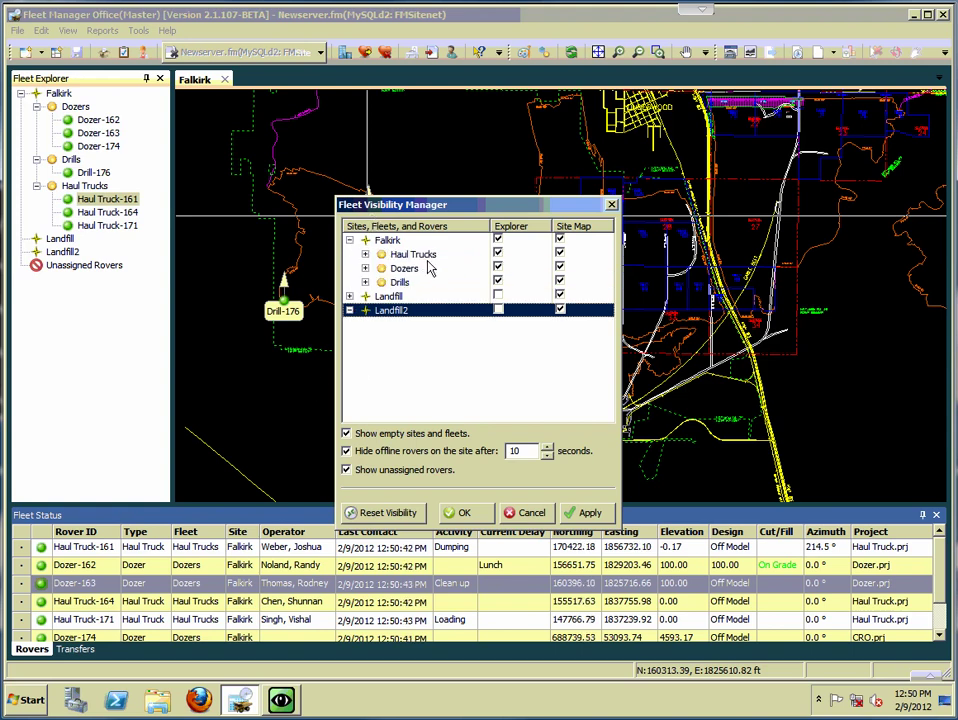
left_click(498, 283)
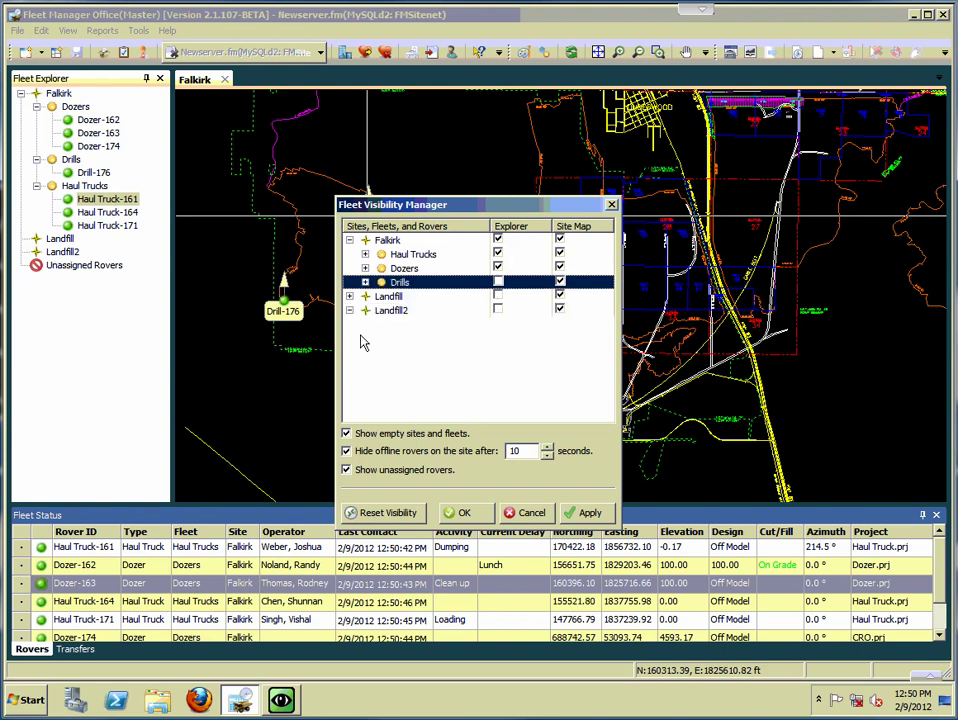
left_click(462, 512)
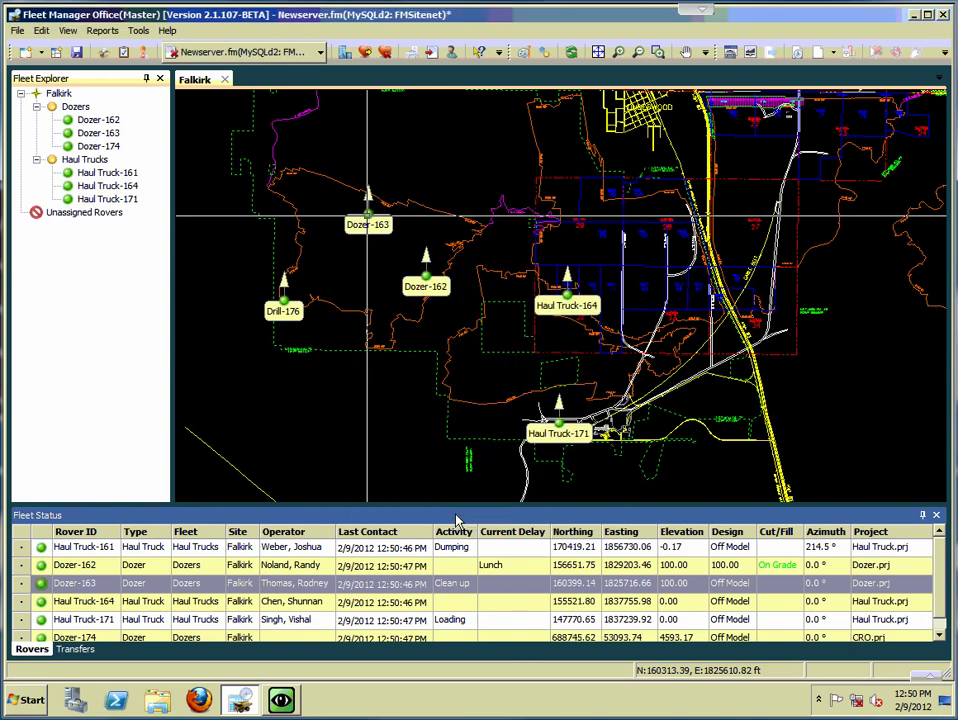
left_click(75, 106)
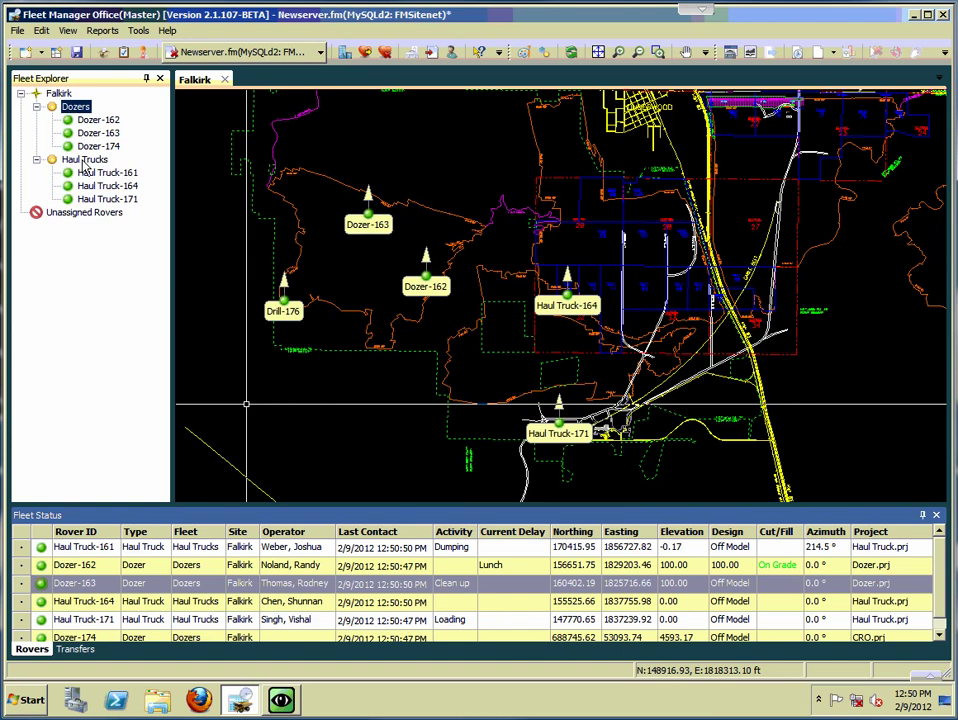
left_click(84, 159)
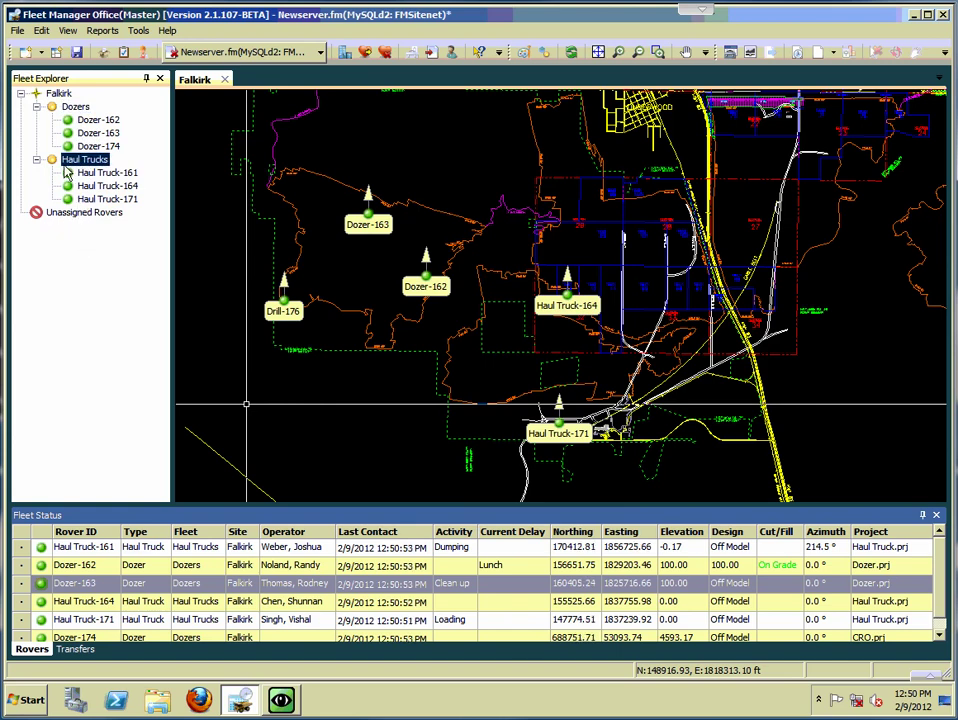
Reopen the Fleet Visibility Manager to show Landfill and Landfill2 in the explorer again and hide unassigned rovers
right_click(82, 162)
left_click(124, 208)
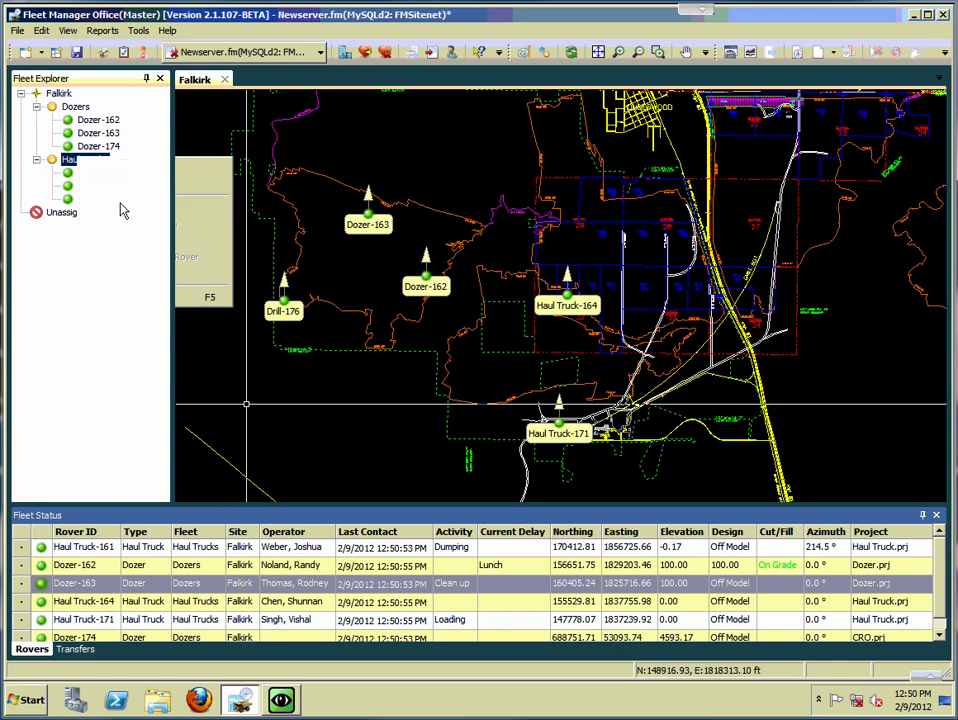
left_click(497, 254)
left_click(497, 268)
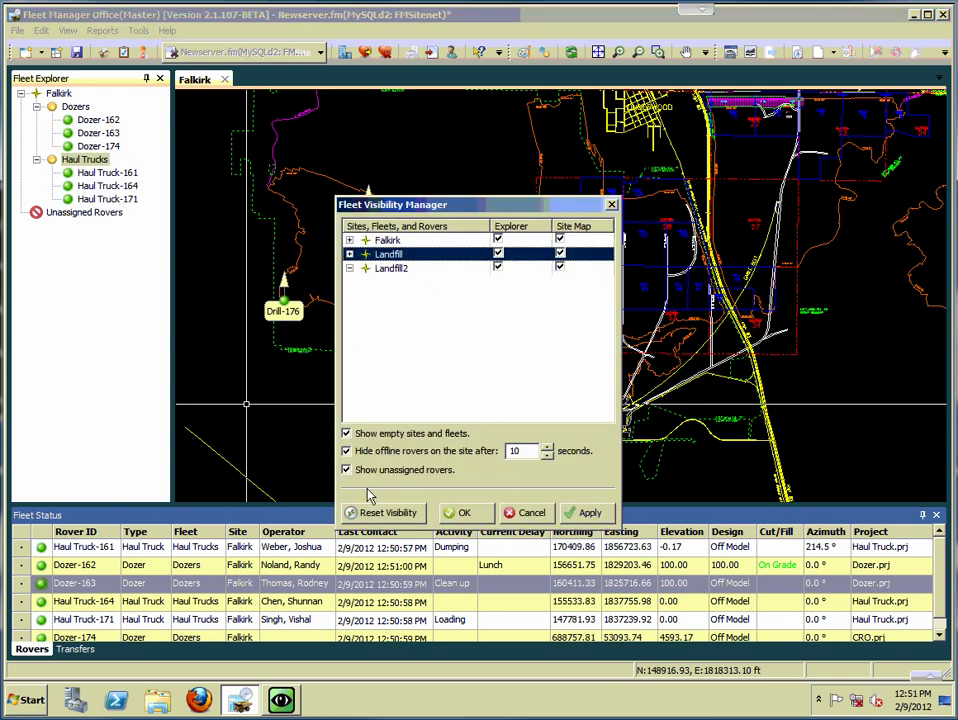
left_click(347, 470)
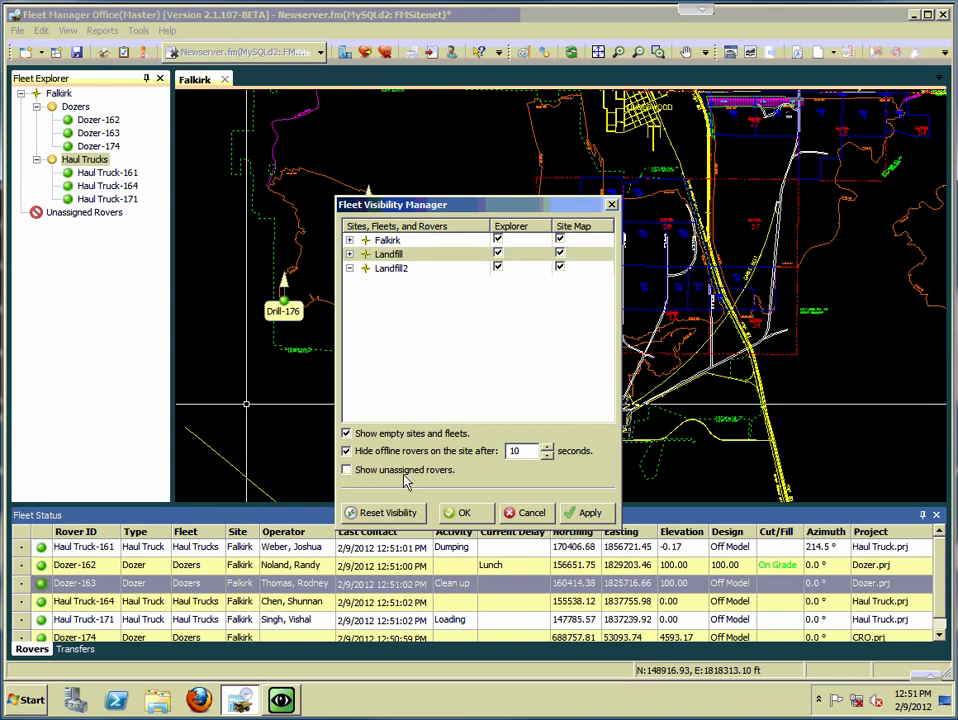
left_click(459, 512)
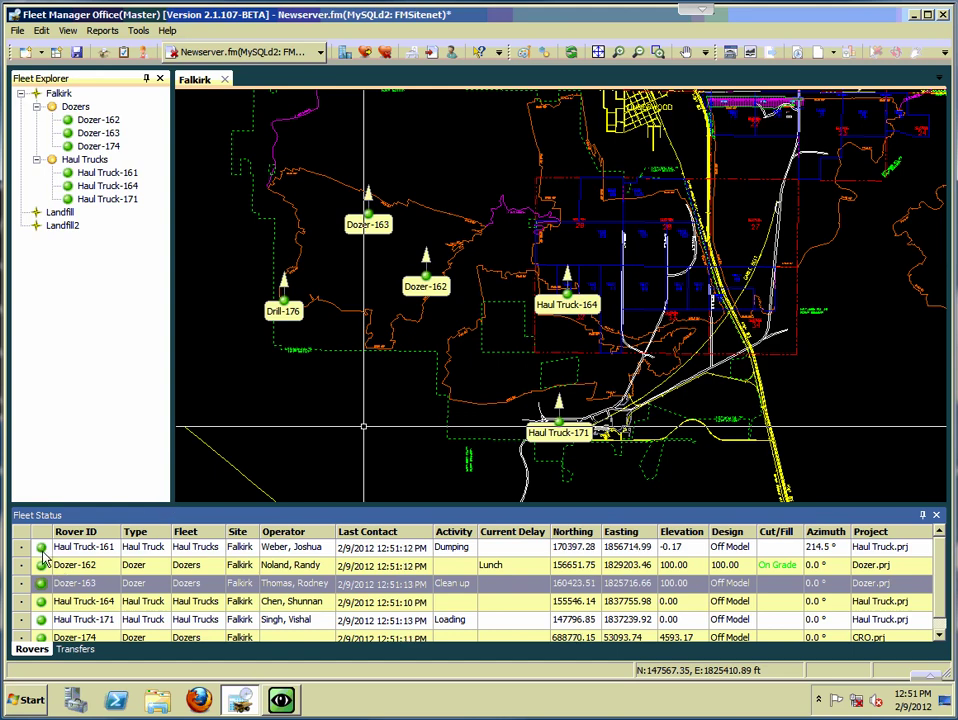
Review the commands available for Dozer-163 in the fleet status list, and dismiss them without running any
right_click(45, 584)
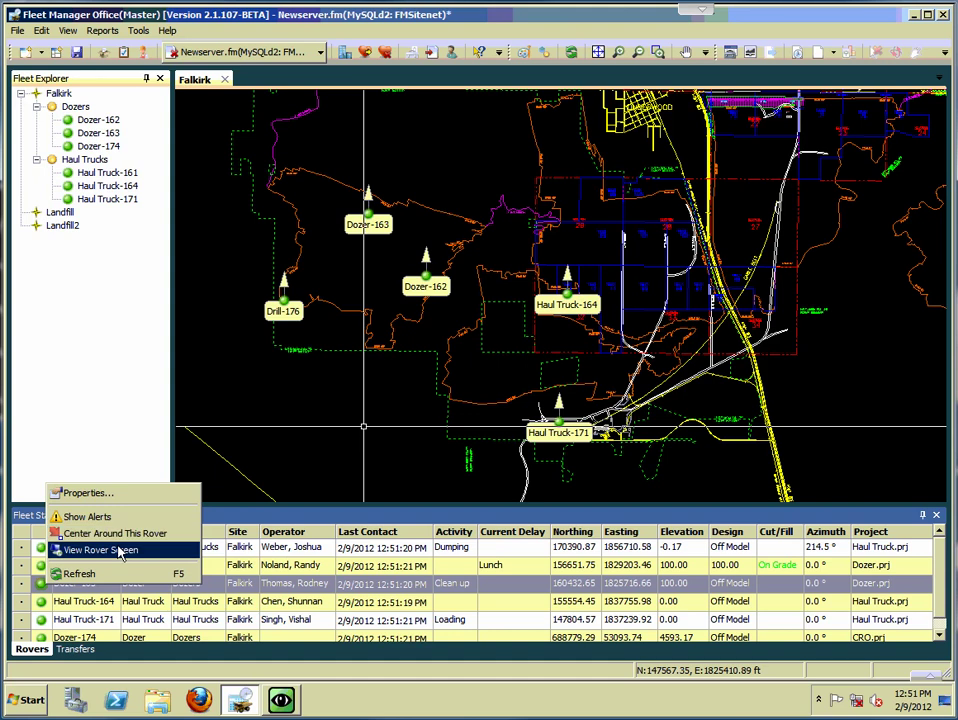
left_click(250, 590)
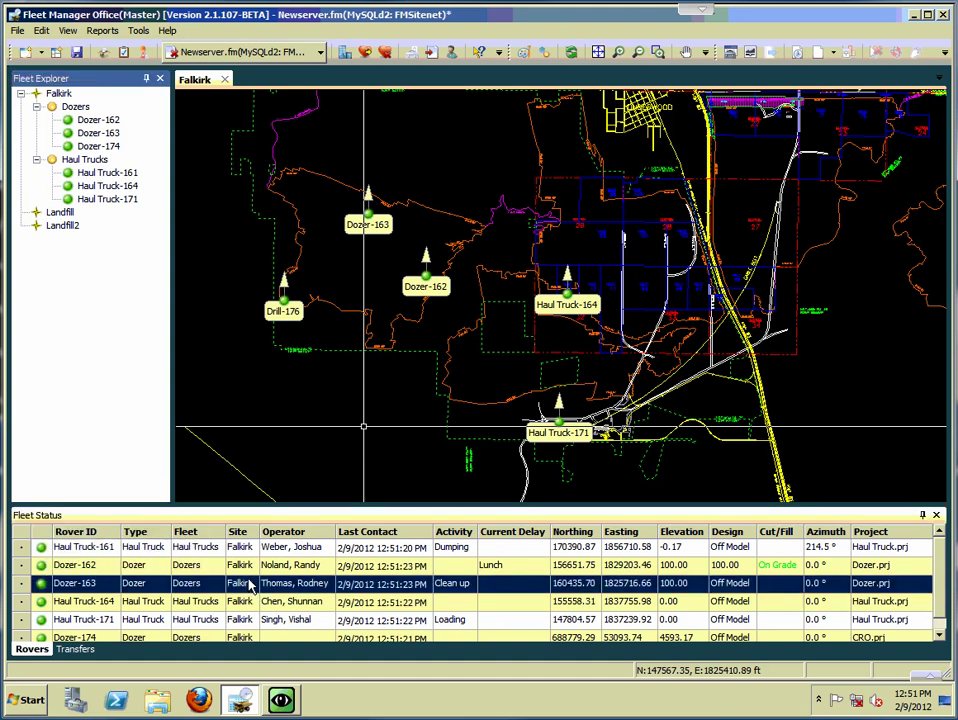